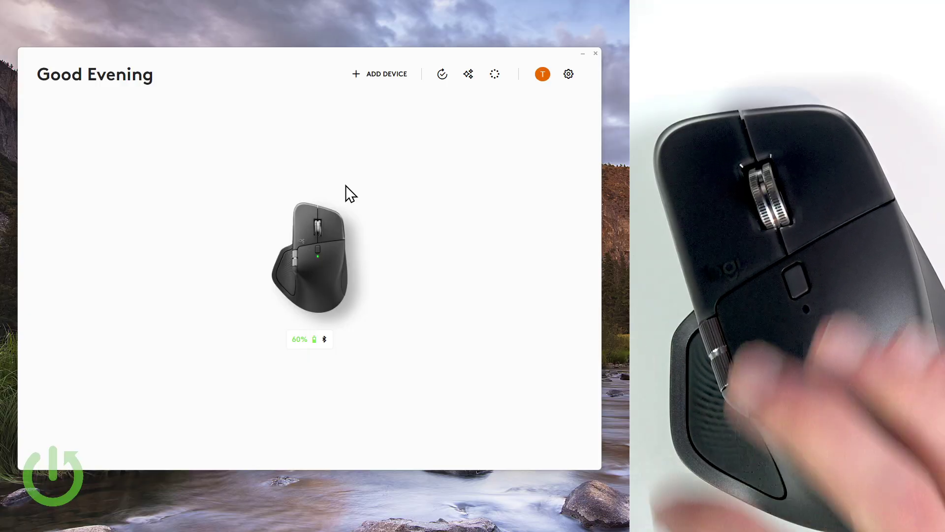
Open the haptic feedback settings of the MX Master 4 and turn on haptic feedback for Switch Screens.
left_click(325, 241)
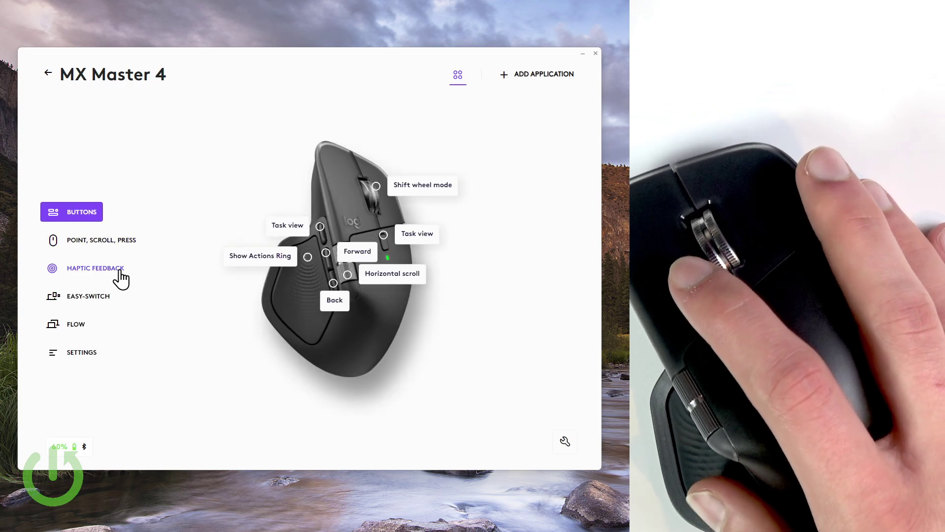
left_click(122, 266)
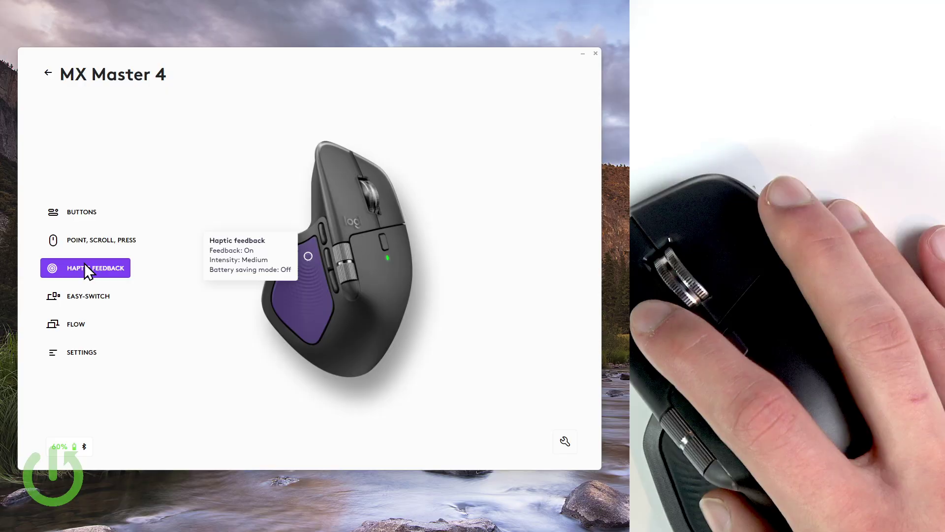
left_click(249, 255)
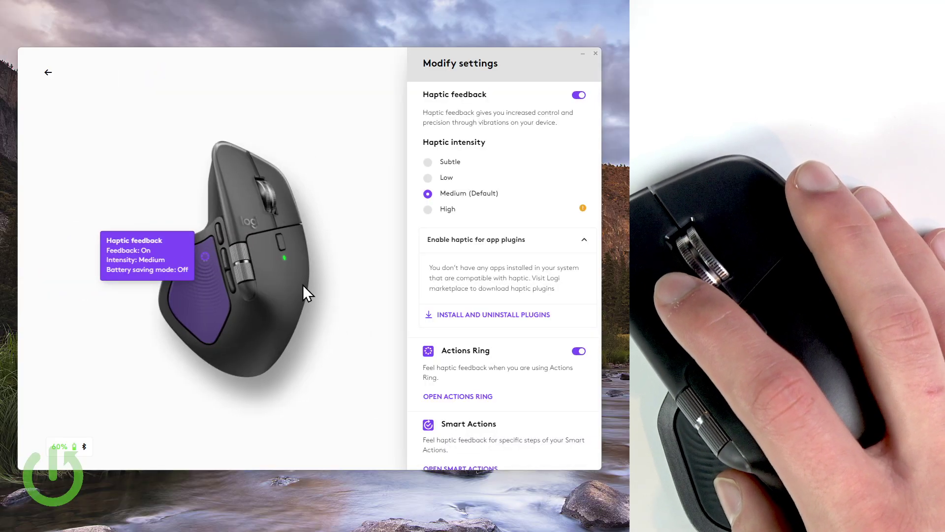
scroll(452, 222, "down", 4)
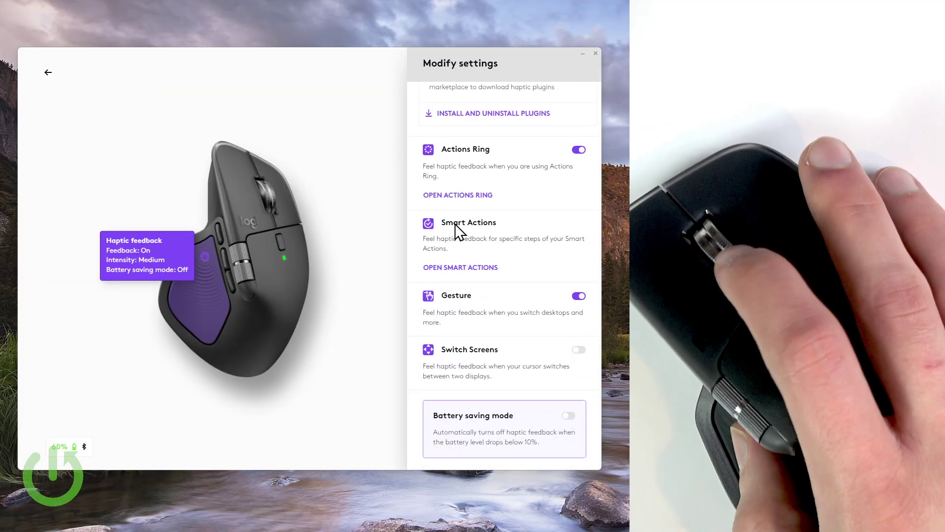
scroll(491, 238, "up", 2)
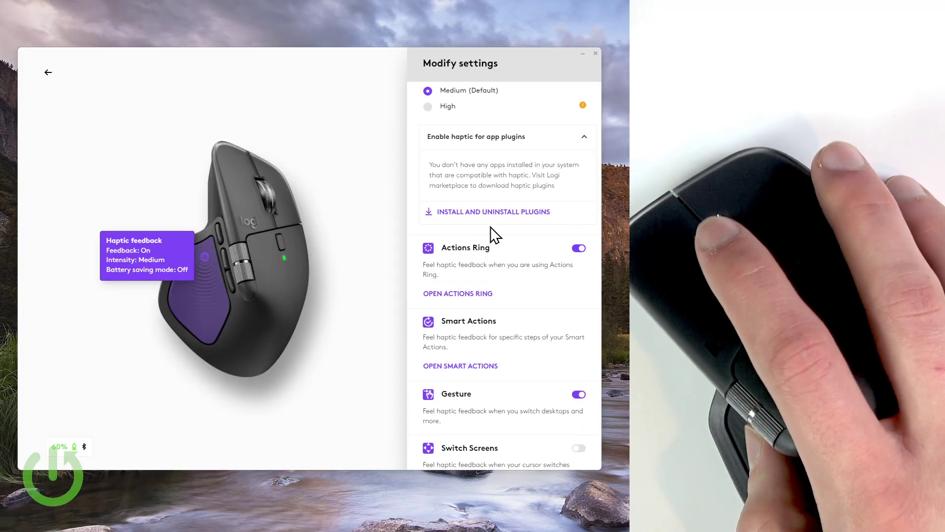
scroll(498, 240, "down", 2)
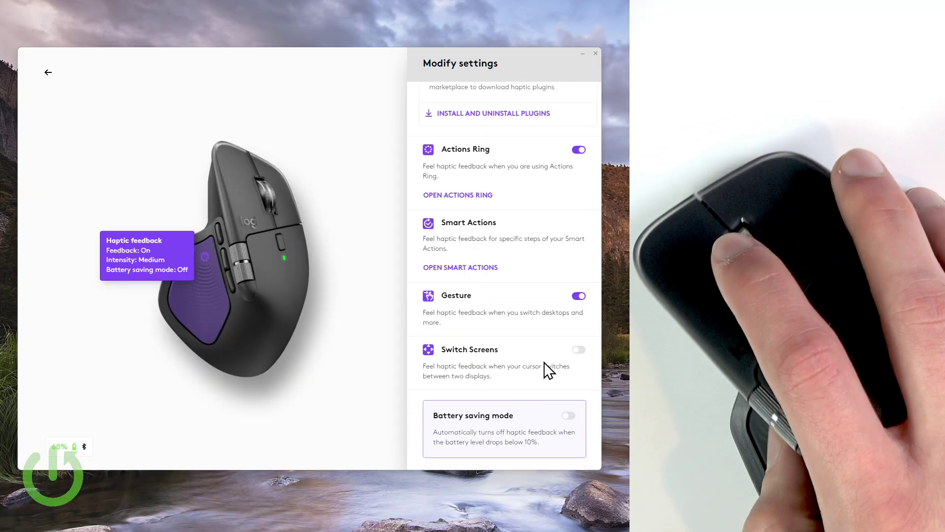
left_click(580, 350)
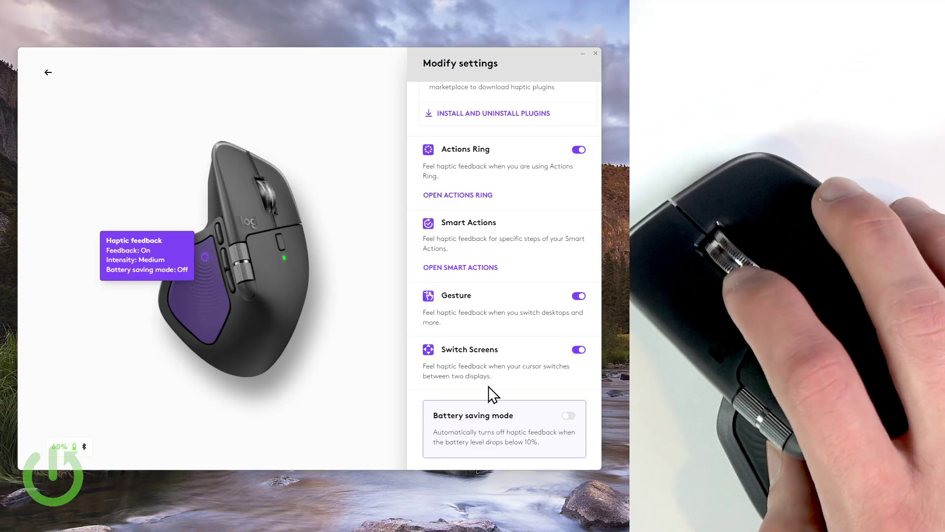
Try out the Subtle, Low, Medium and High haptic intensities, ending on Medium (Default).
scroll(532, 345, "up", 5)
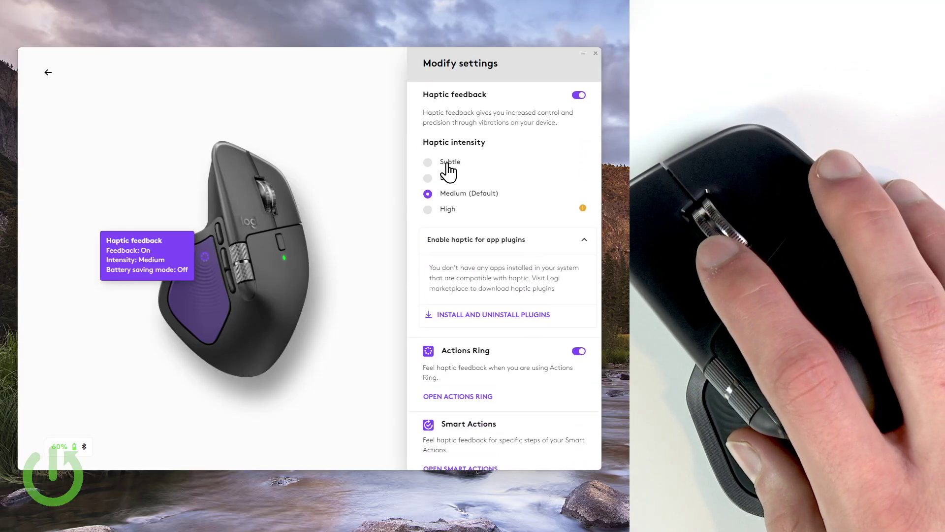
left_click(450, 165)
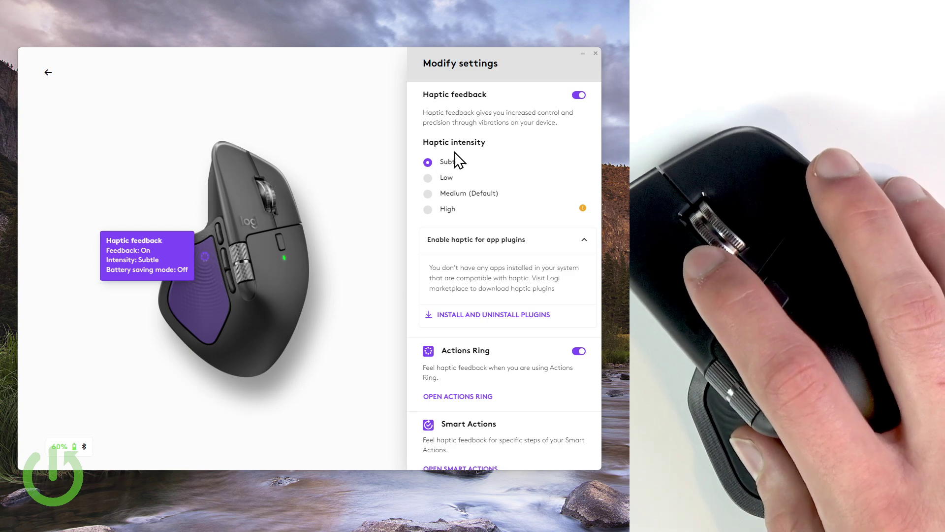
left_click(444, 178)
left_click(440, 193)
left_click(438, 209)
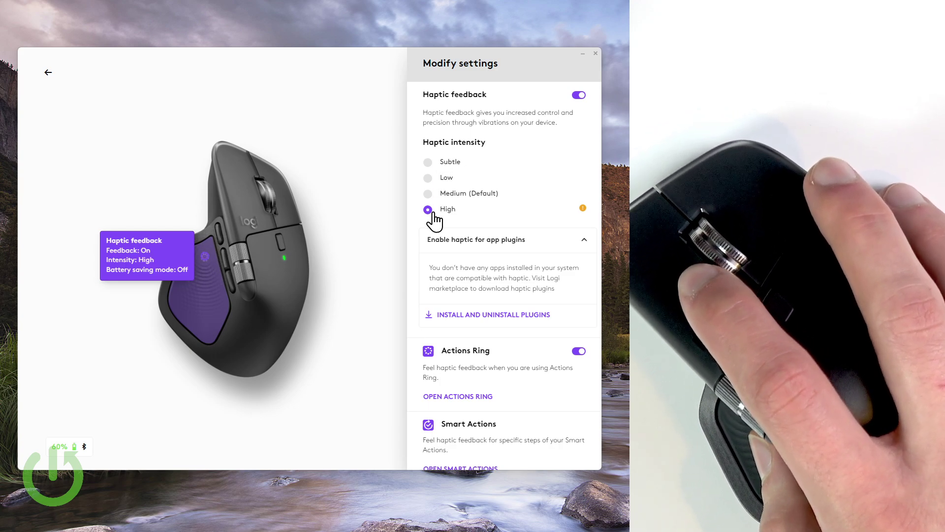
left_click(443, 179)
left_click(443, 194)
left_click(446, 163)
left_click(445, 193)
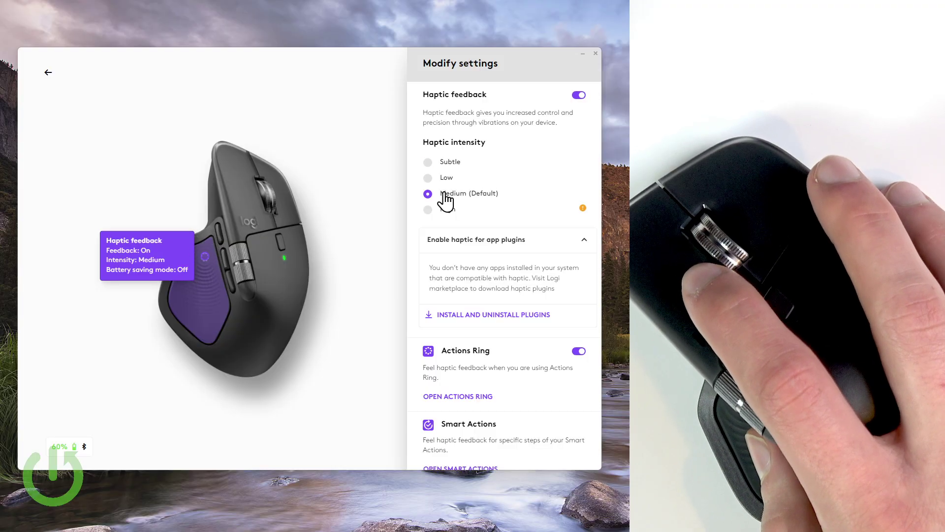
Turn off haptic feedback for Switch Screens and close the haptic settings.
scroll(505, 292, "down", 5)
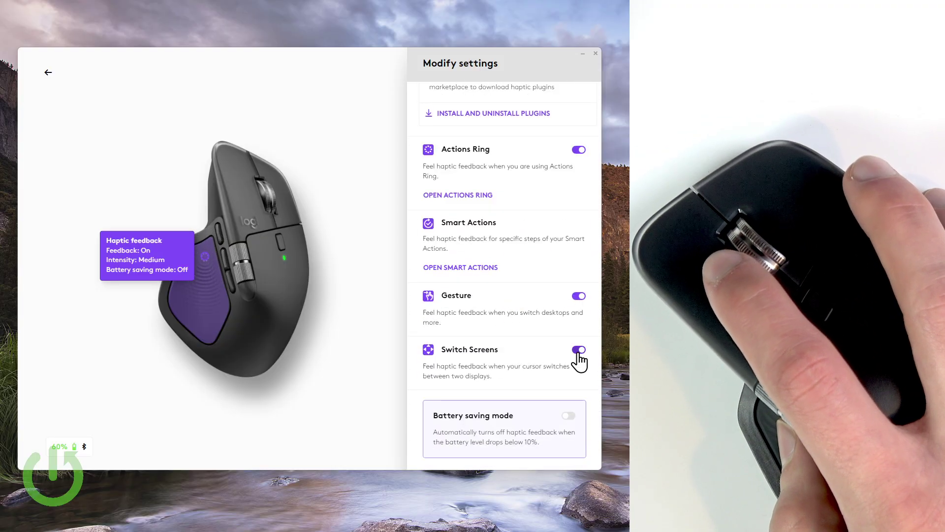
left_click(579, 350)
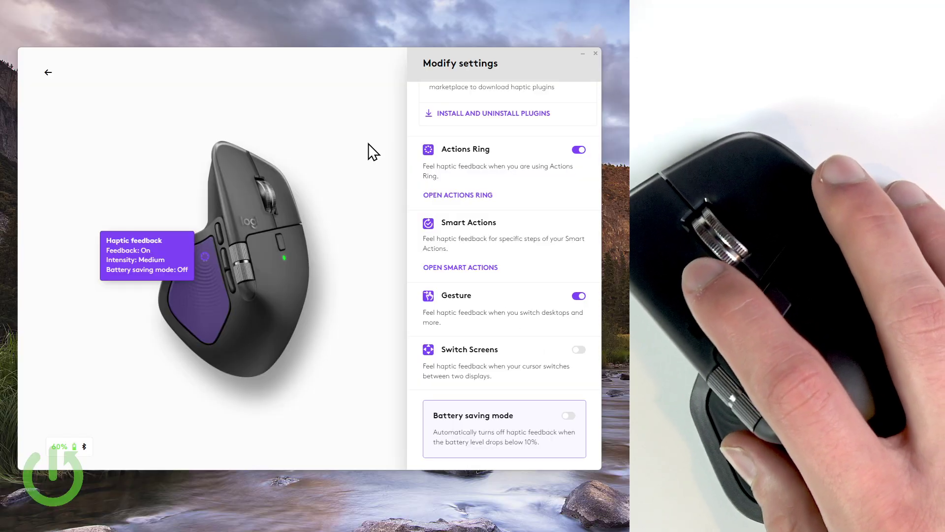
left_click(277, 120)
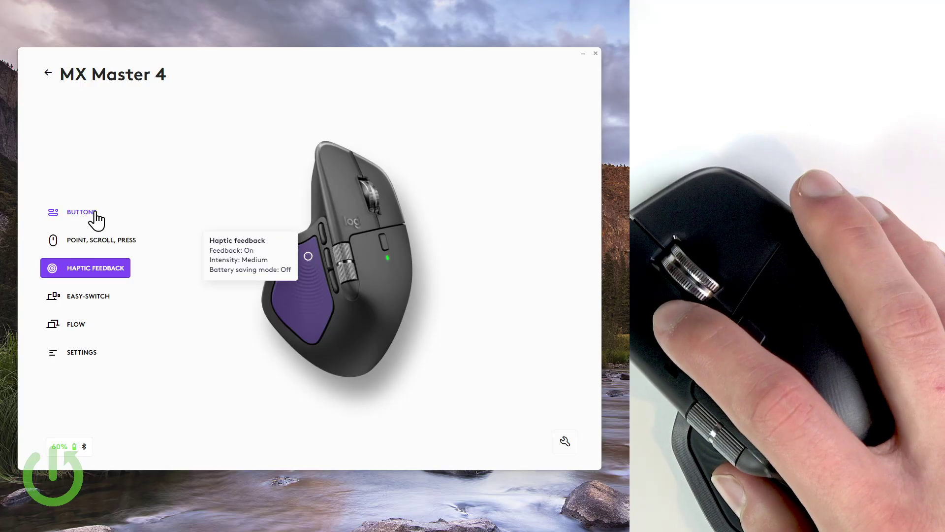
Search the actions for "Gest" and assign Gestures to the mouse's front thumb button, the one above Forward.
left_click(94, 215)
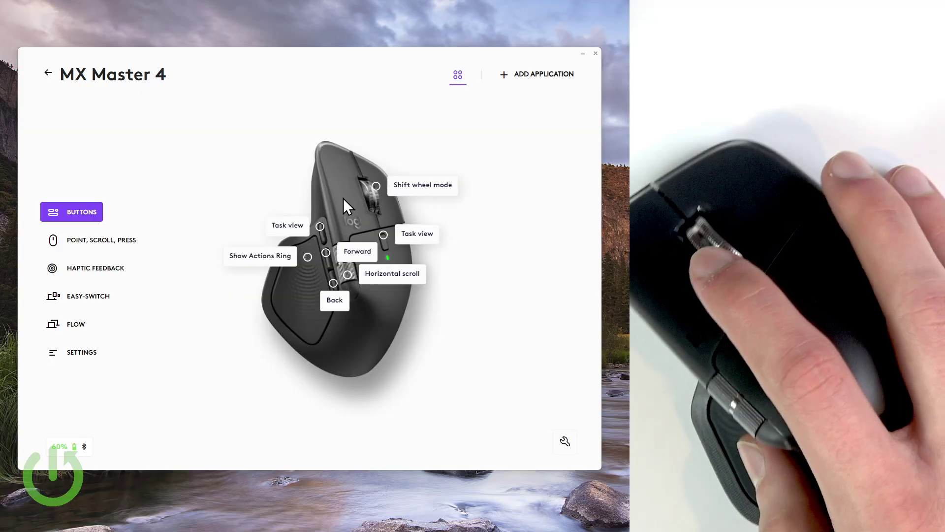
left_click(285, 227)
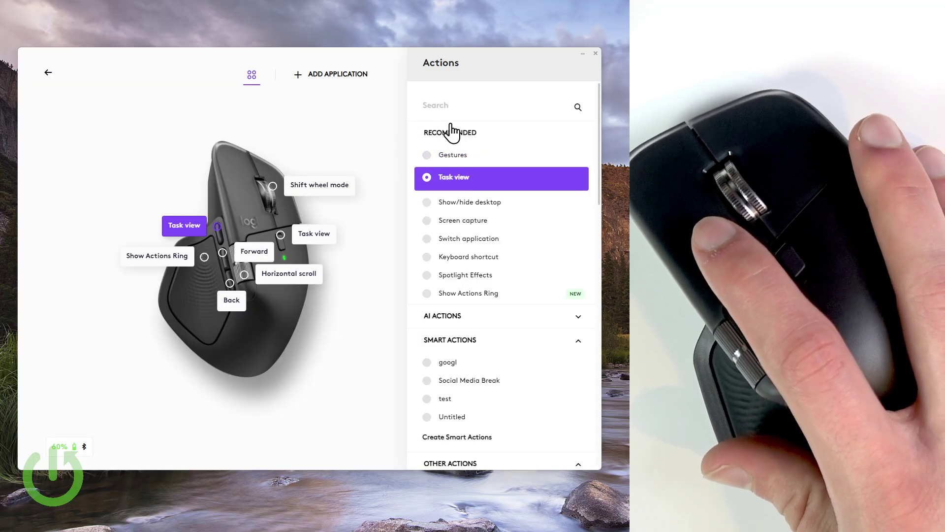
scroll(486, 275, "down", 7)
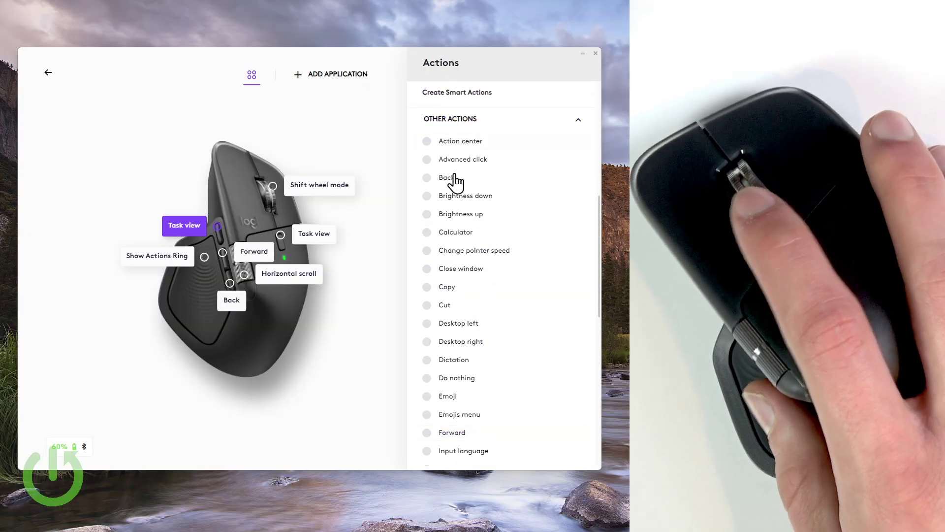
scroll(493, 192, "up", 7)
left_click(491, 101)
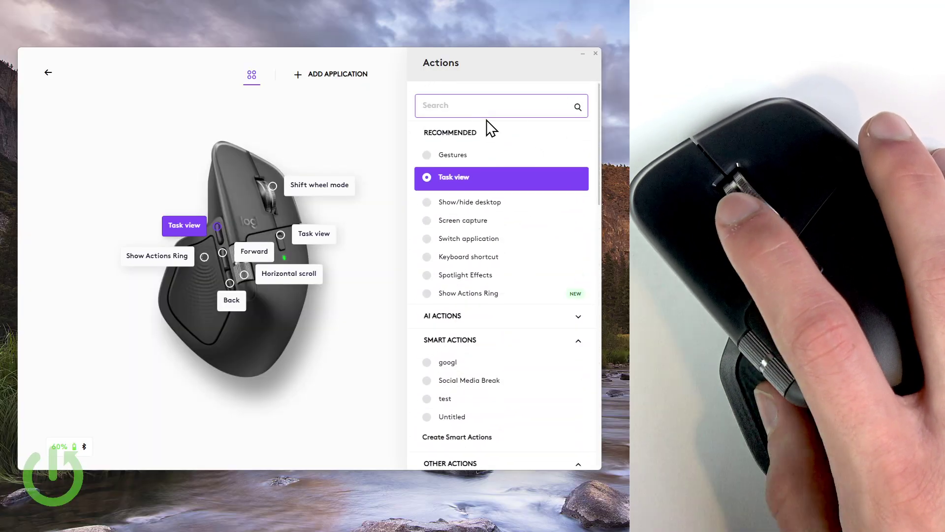
type("Gest")
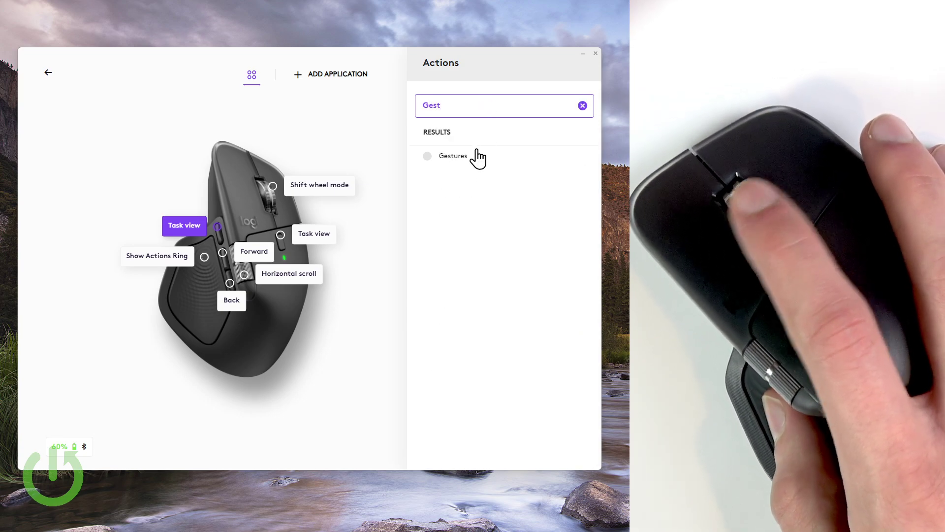
left_click(476, 155)
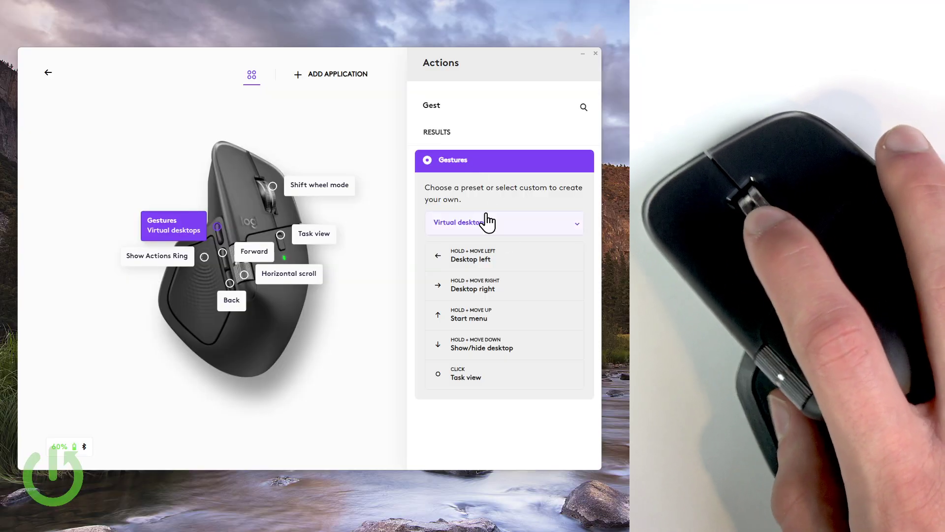
Examine the available gesture presets for the thumb button, keeping Virtual desktops selected.
left_click(491, 227)
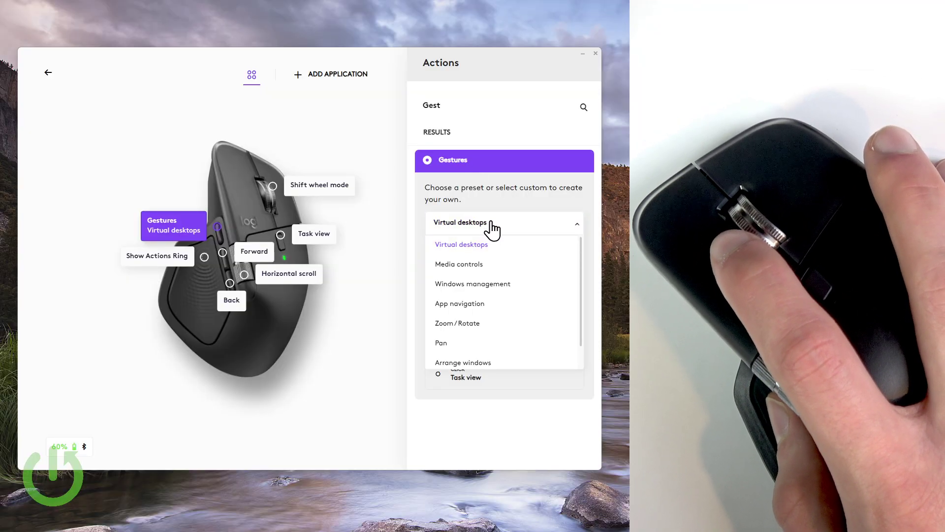
left_click(490, 226)
left_click(484, 223)
left_click(480, 226)
left_click(484, 229)
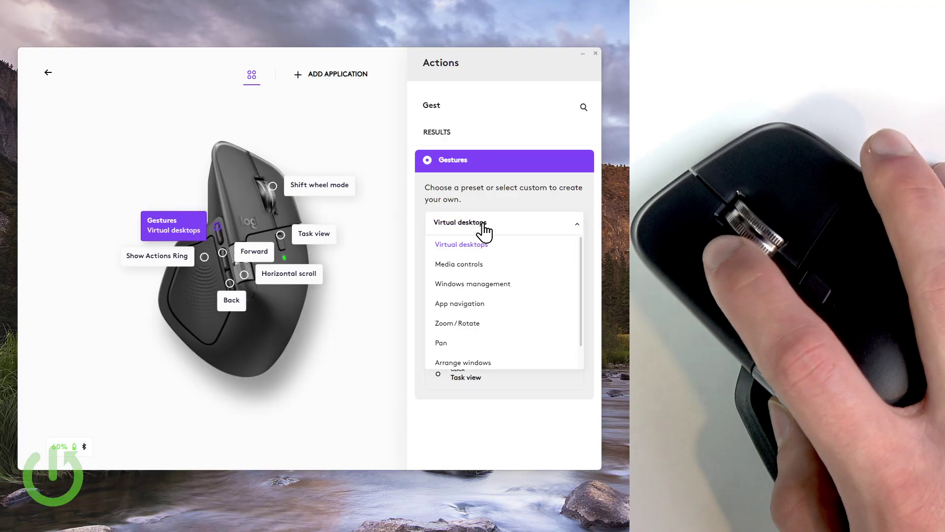
scroll(483, 264, "down", 1)
scroll(483, 274, "up", 1)
scroll(487, 276, "down", 1)
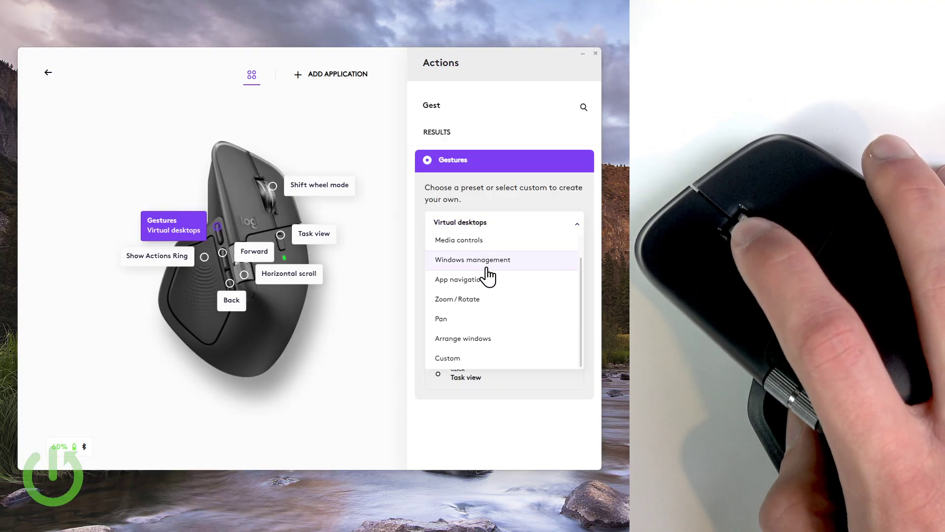
scroll(498, 281, "up", 1)
scroll(502, 285, "down", 1)
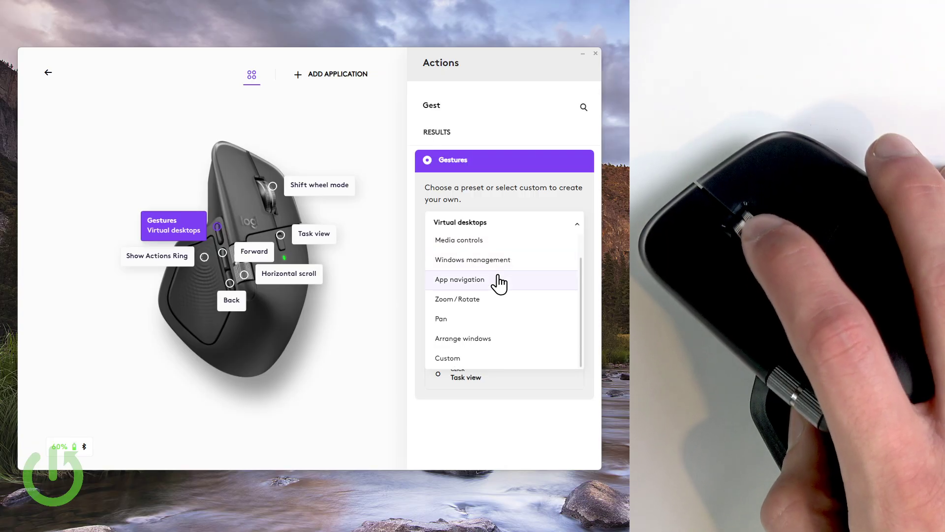
scroll(499, 283, "up", 1)
left_click(510, 230)
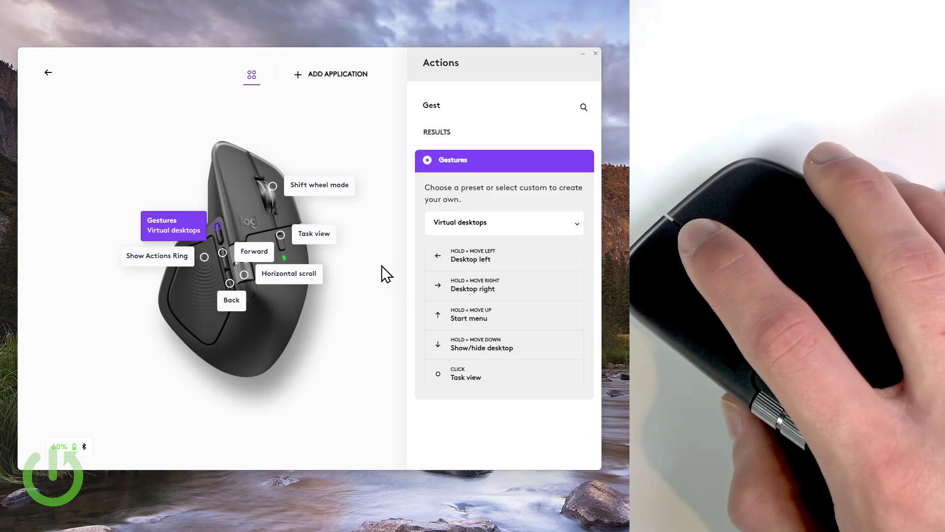
Test the Virtual desktops gestures by switching desktops both ways, toggling the Start menu and desktop, and opening and leaving Task view.
key("ctrl+super+Right")
key("ctrl+super+Left")
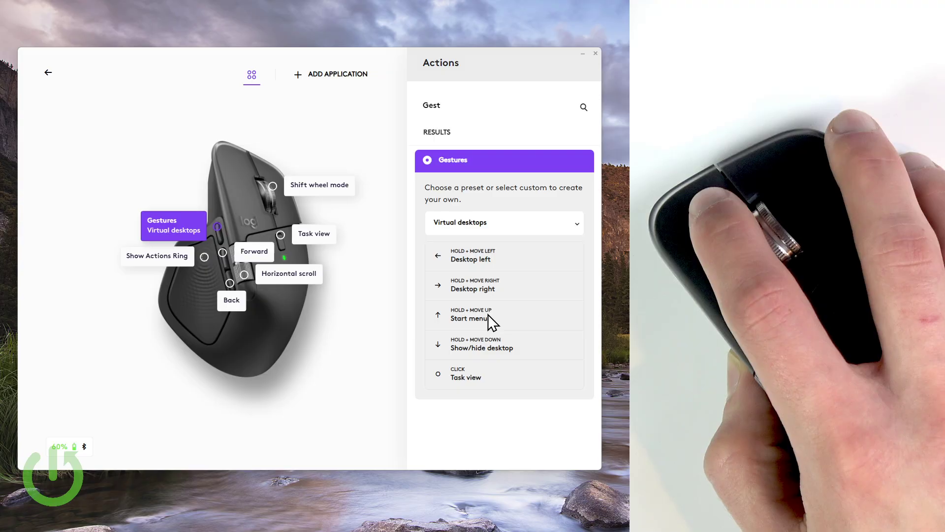
key("super")
key("super")
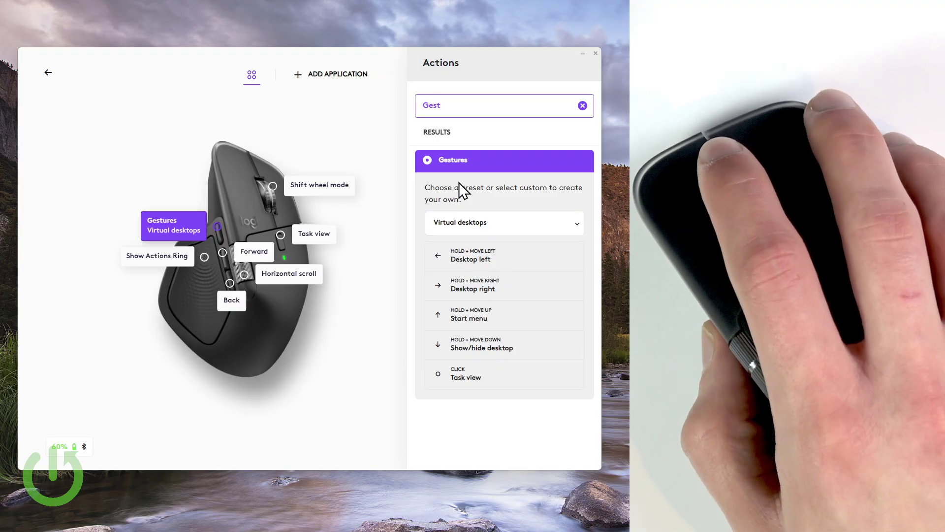
key("super+d")
key("super+d")
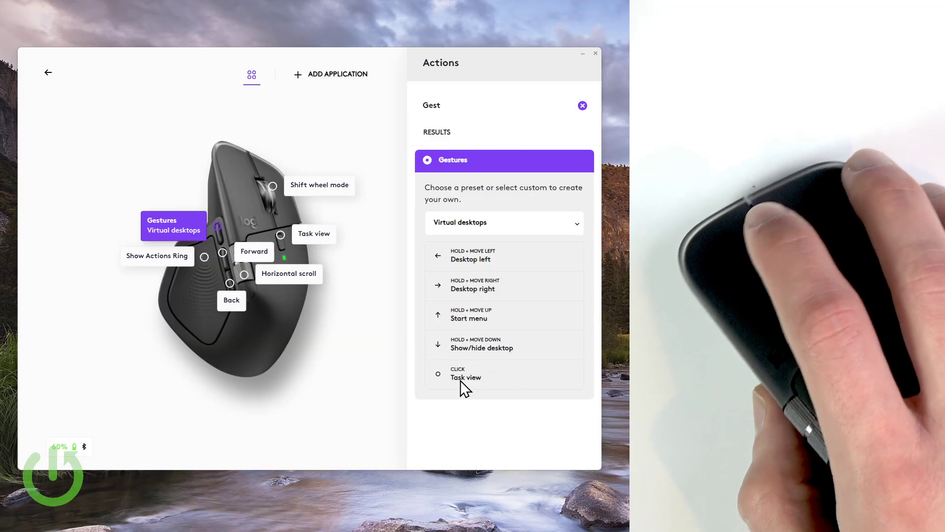
key("super+Tab")
left_click(288, 208)
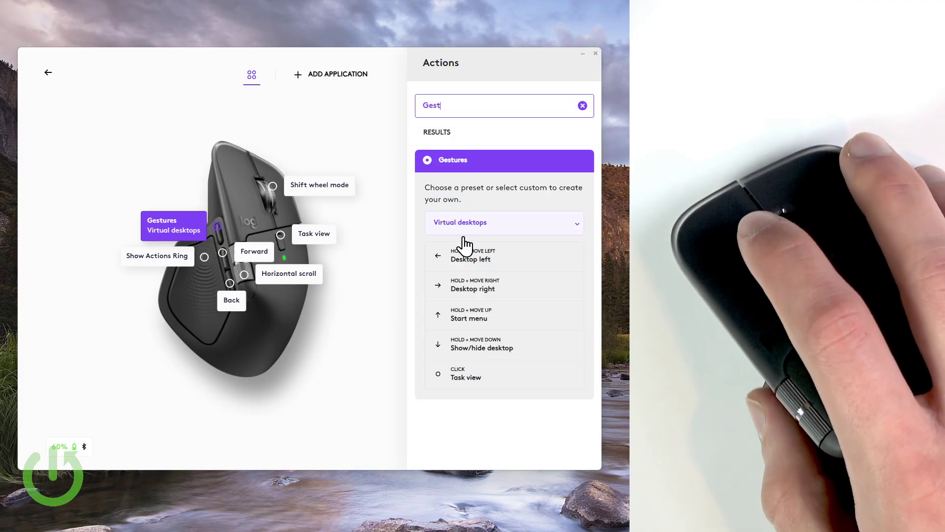
Clear the action search and set the thumb button's gesture preset to Custom.
left_click(582, 105)
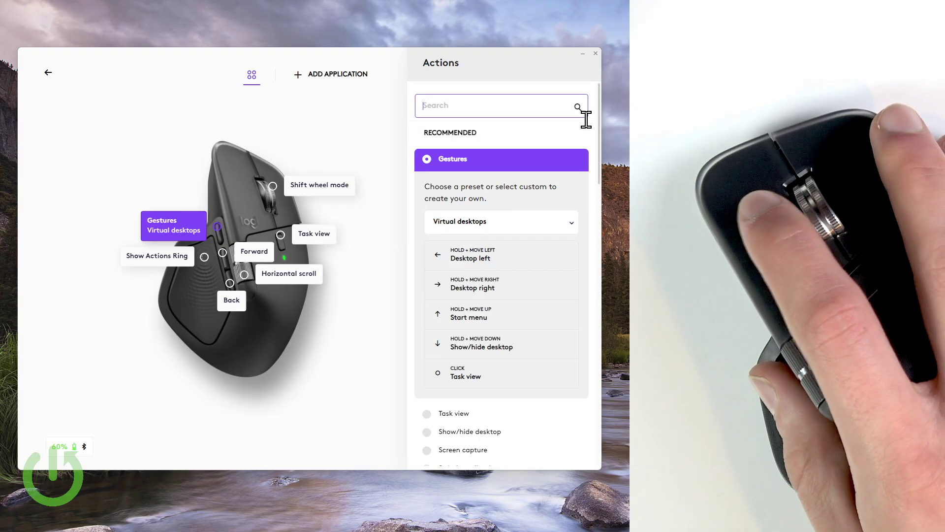
scroll(545, 247, "down", 2)
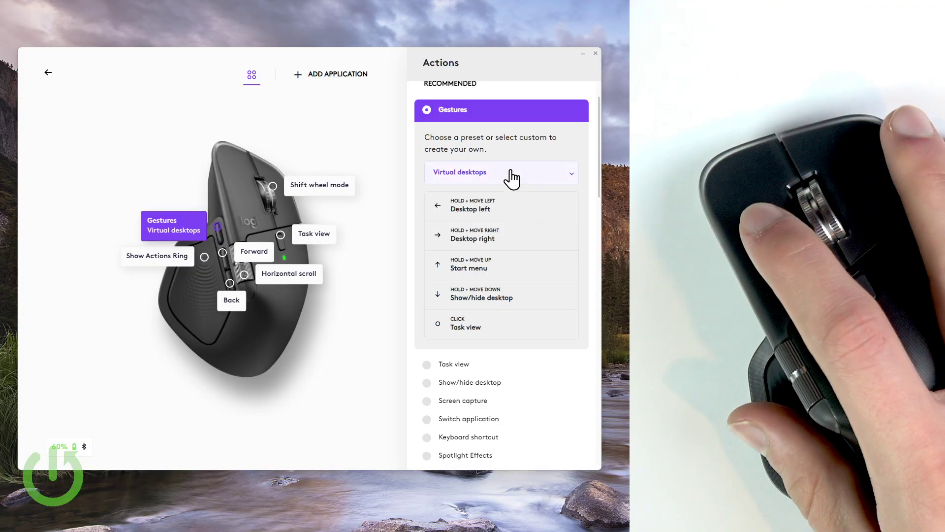
left_click(512, 178)
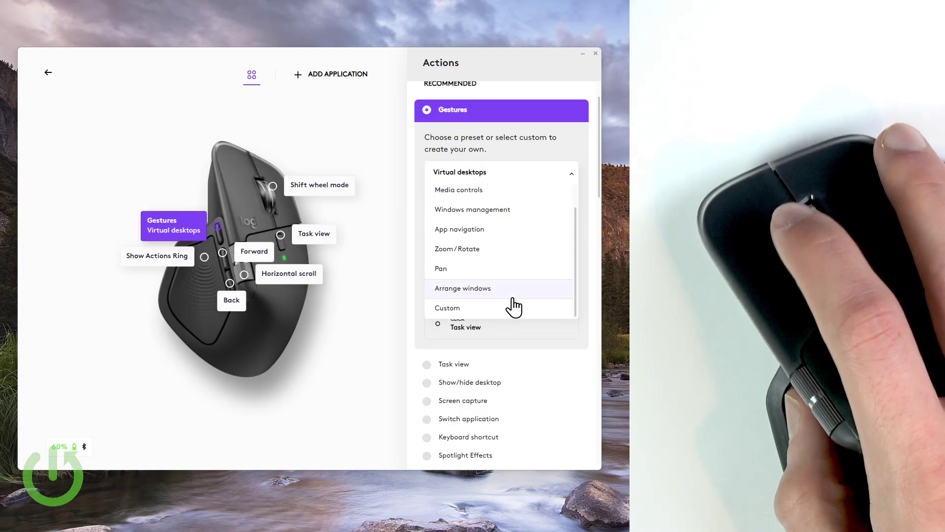
left_click(488, 310)
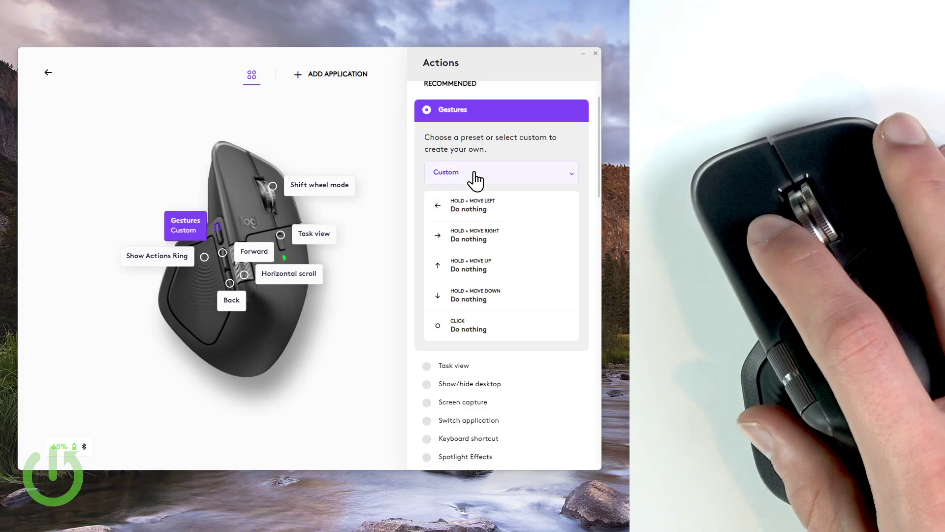
Examine the actions that can be assigned to the thumb button's custom gestures, returning to the button overview when done.
left_click(489, 173)
scroll(484, 202, "down", 1)
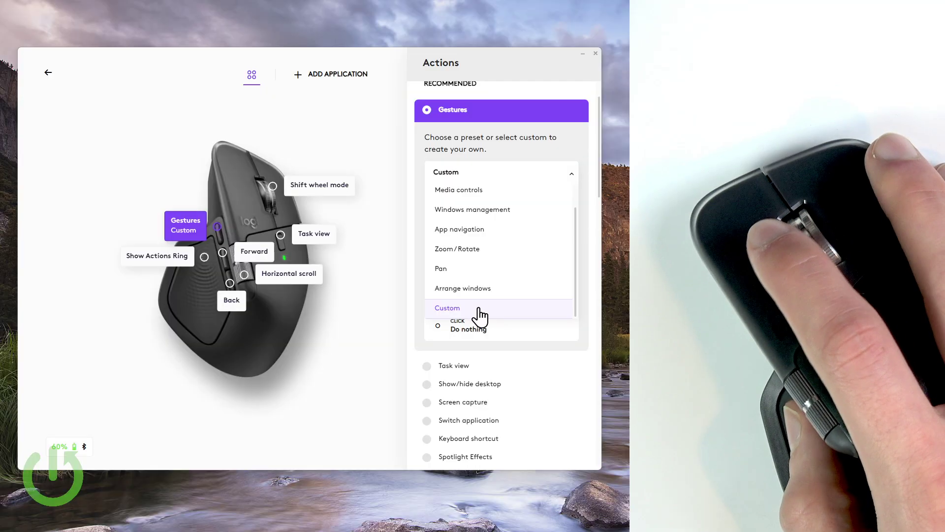
left_click(511, 179)
left_click(511, 213)
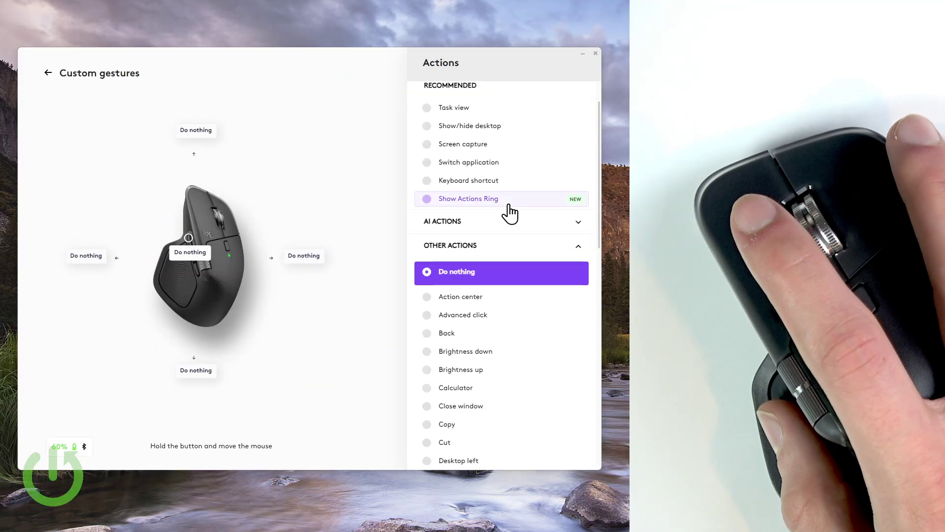
scroll(516, 275, "down", 3)
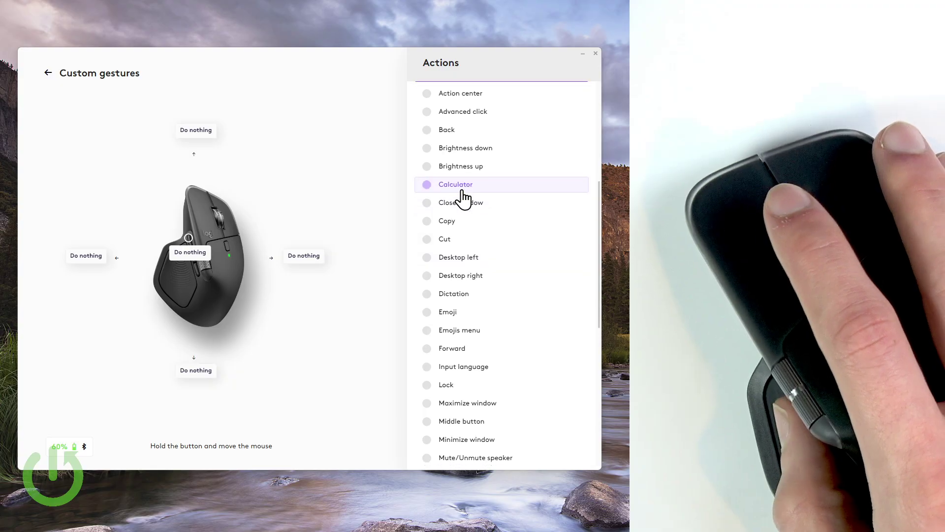
scroll(466, 197, "down", 6)
scroll(482, 231, "up", 6)
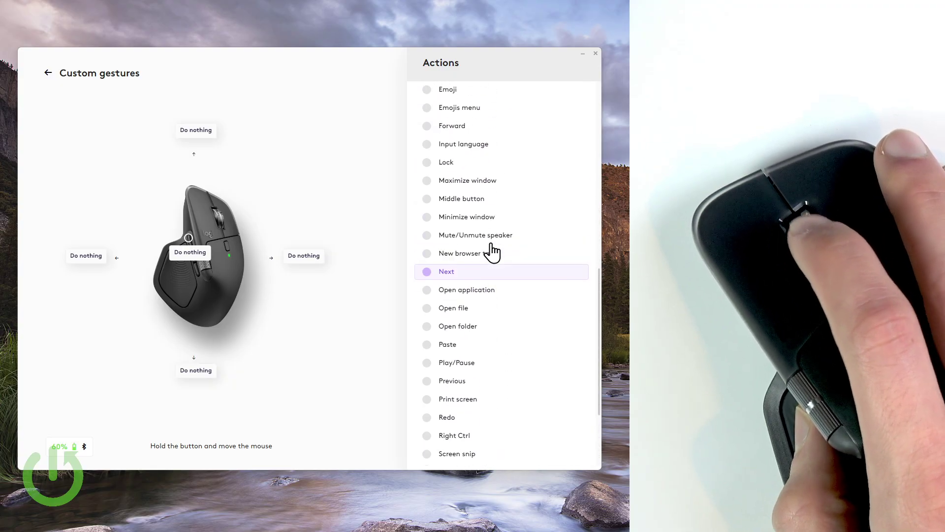
scroll(492, 254, "up", 5)
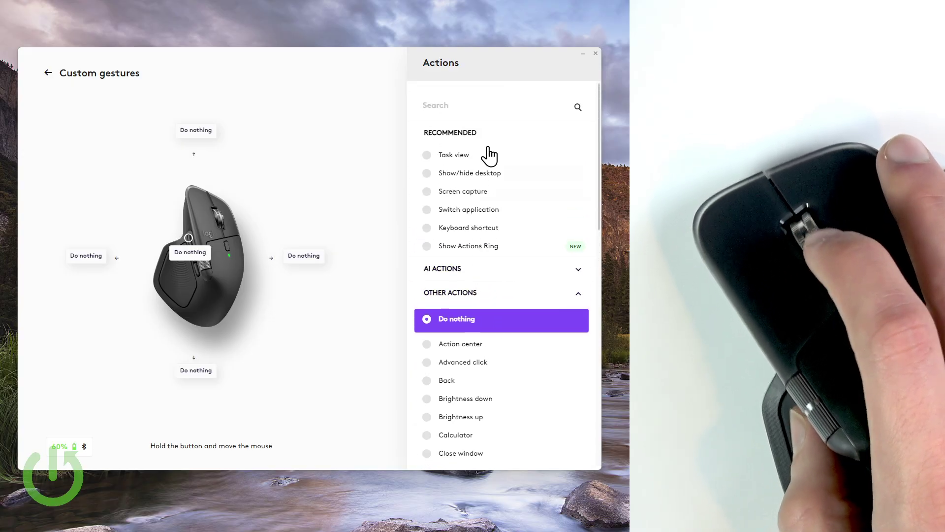
left_click(518, 293)
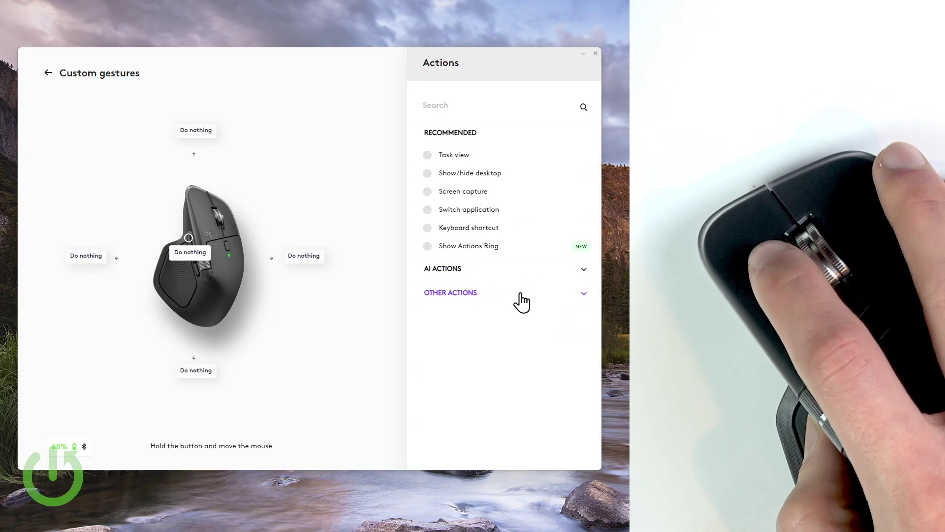
left_click(517, 295)
scroll(512, 147, "up", 1)
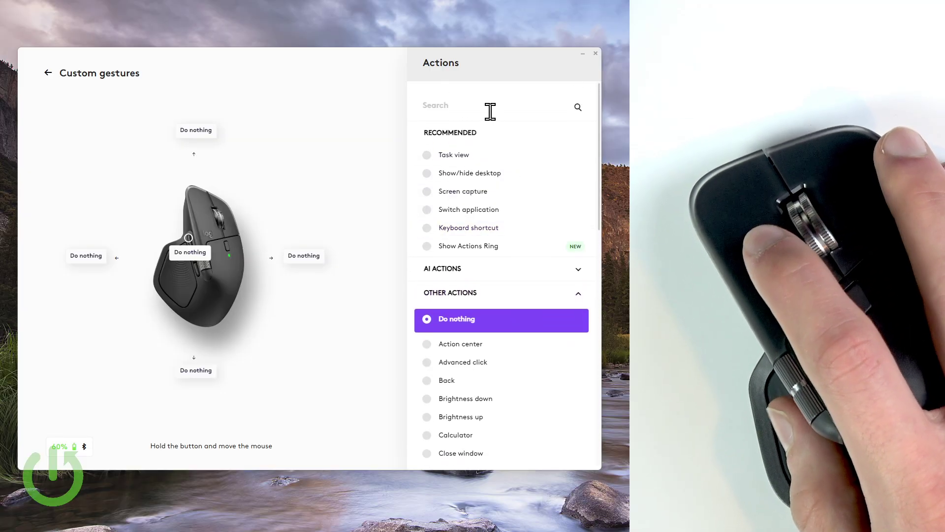
left_click(48, 74)
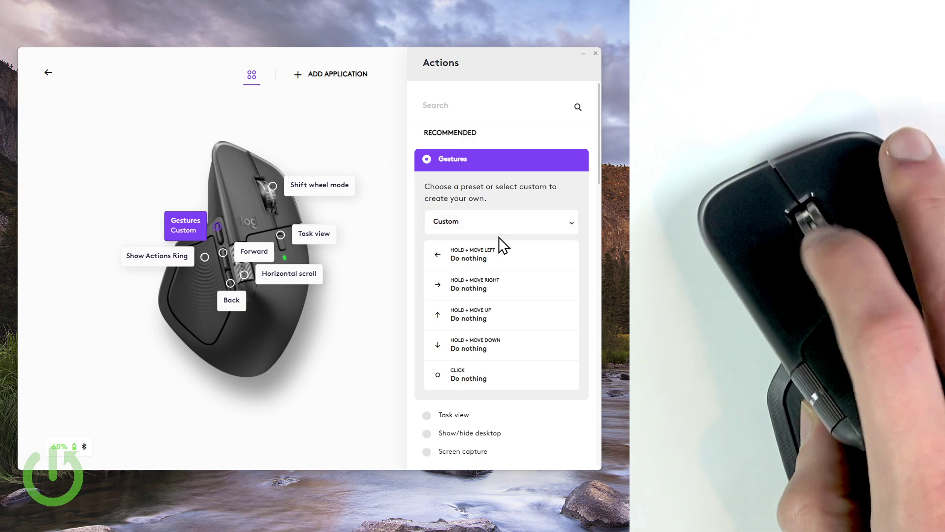
Look through the thumb button's gesture presets once more, keeping Custom selected.
left_click(481, 224)
scroll(510, 277, "down", 1)
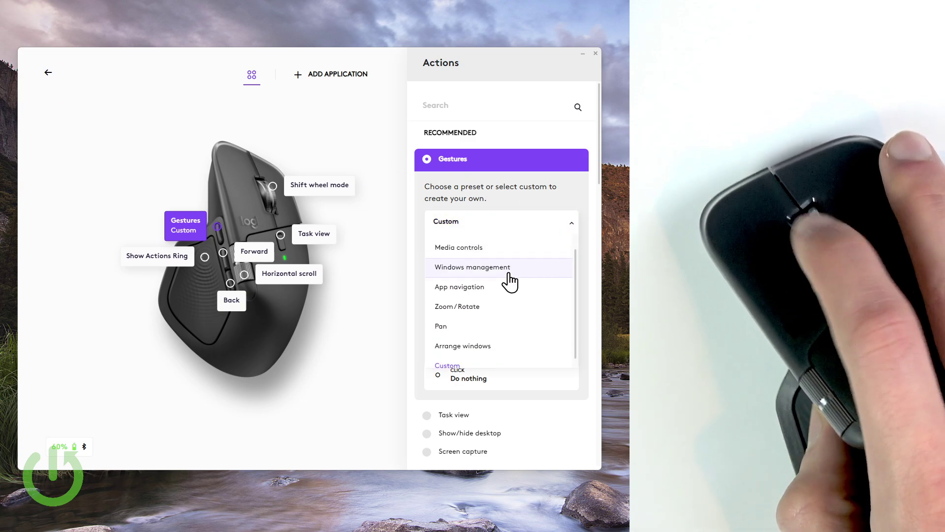
left_click(495, 225)
Try to find the smart actions by searching for "smar", and clear the search.
left_click(463, 105)
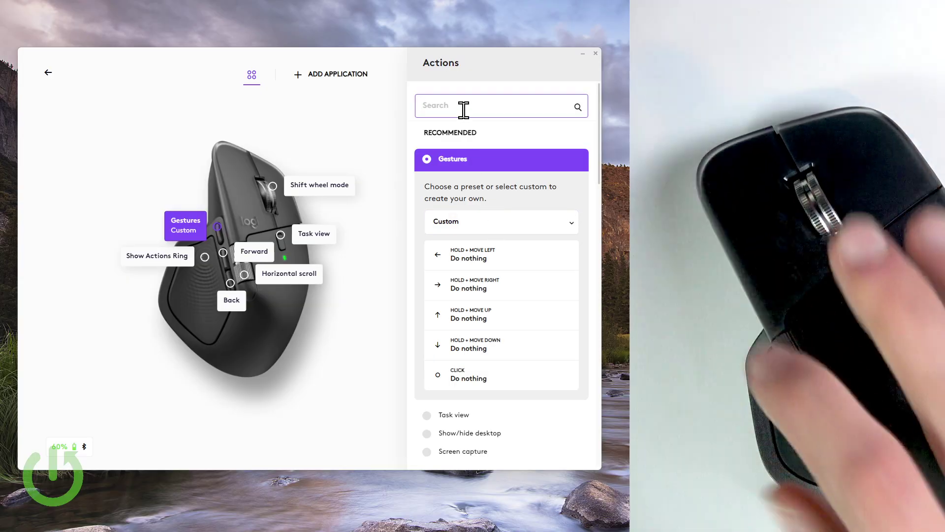
type("smar")
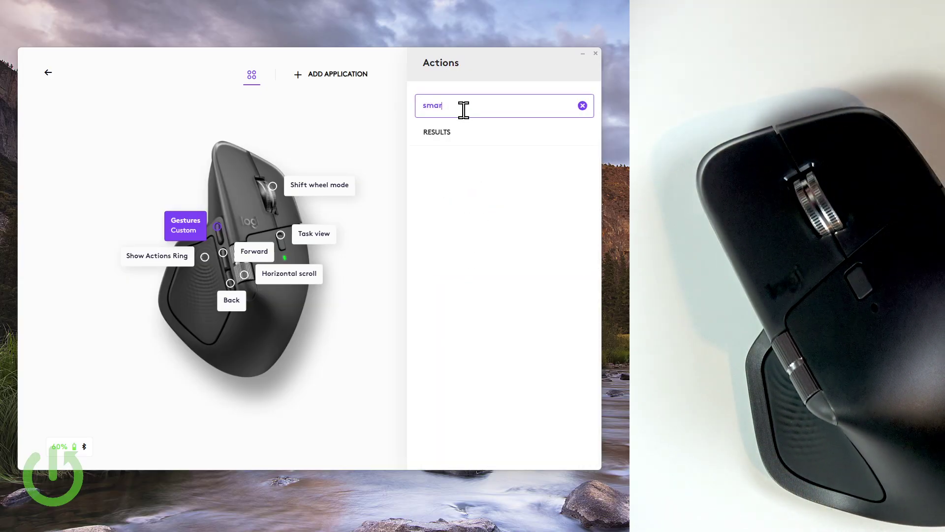
key("BackSpace")
key("BackSpace")
left_click(474, 137)
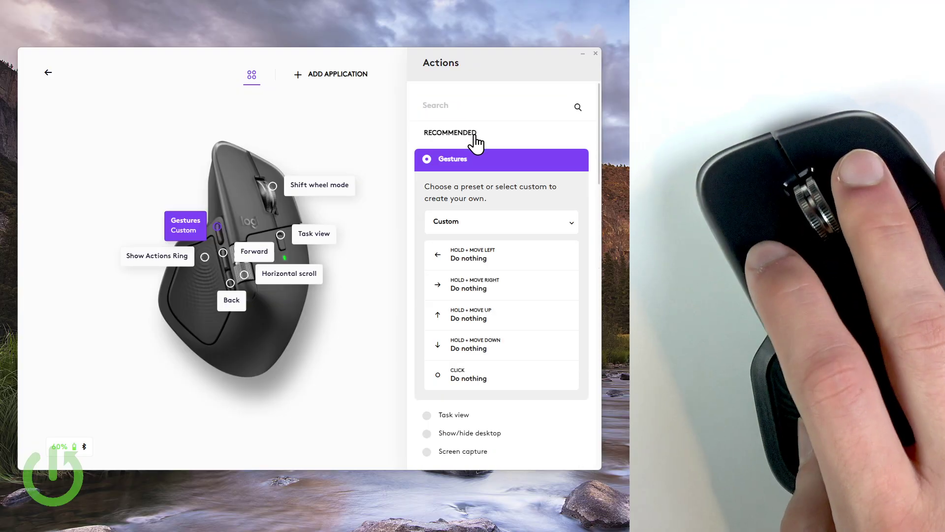
Locate the Smart Actions group for the thumb button and start creating a new smart action.
scroll(495, 187, "down", 10)
scroll(498, 209, "up", 1)
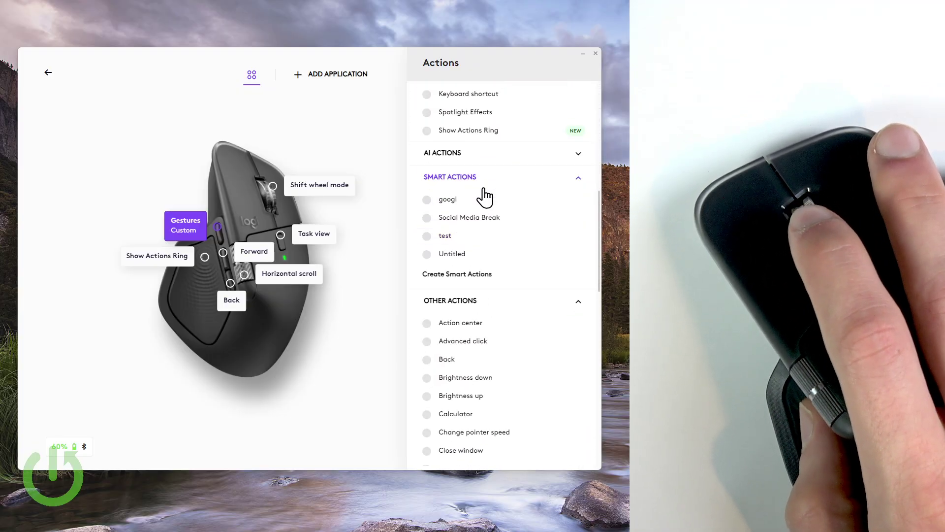
scroll(485, 197, "up", 1)
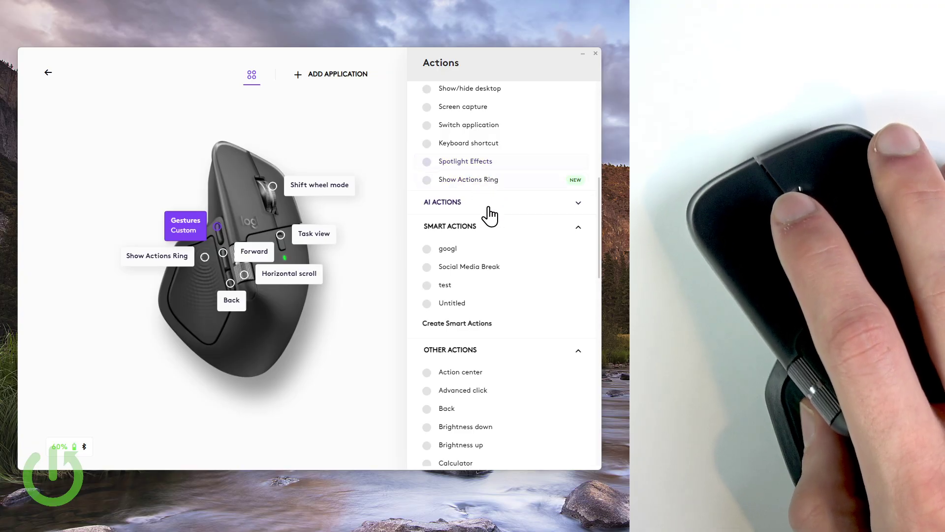
scroll(470, 229, "down", 1)
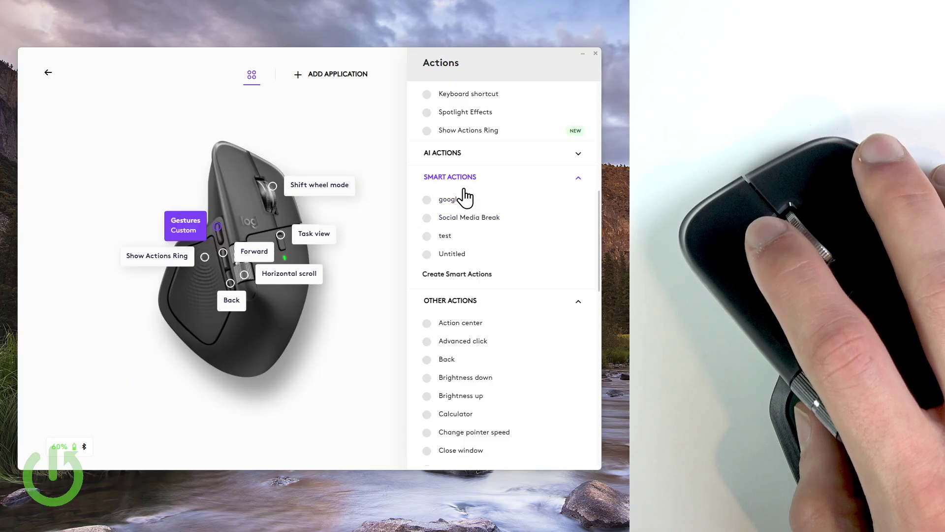
left_click(489, 276)
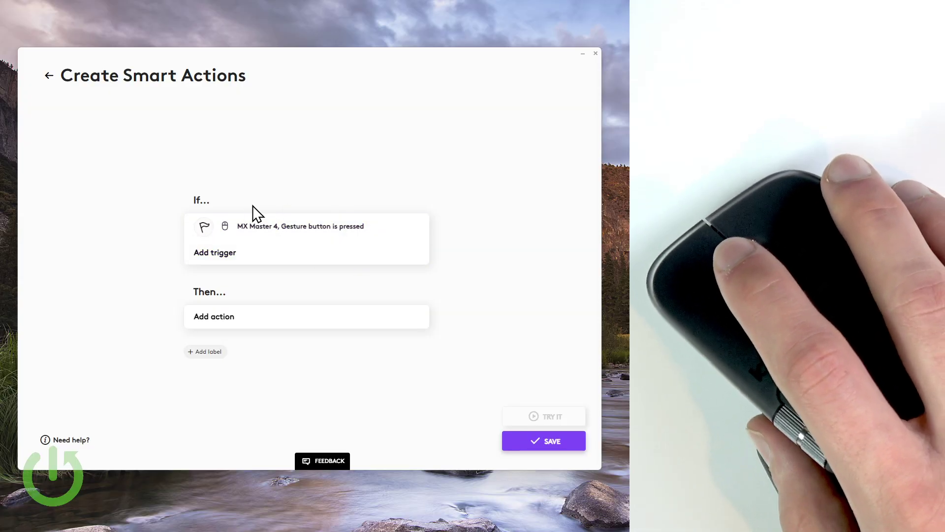
Inspect the smart action's gesture button trigger and the types of additional triggers on offer.
left_click(320, 231)
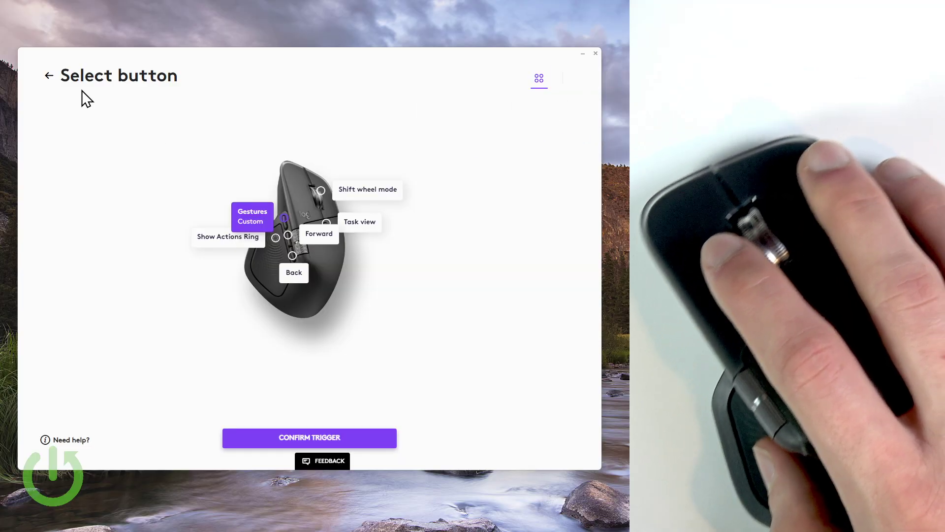
left_click(50, 76)
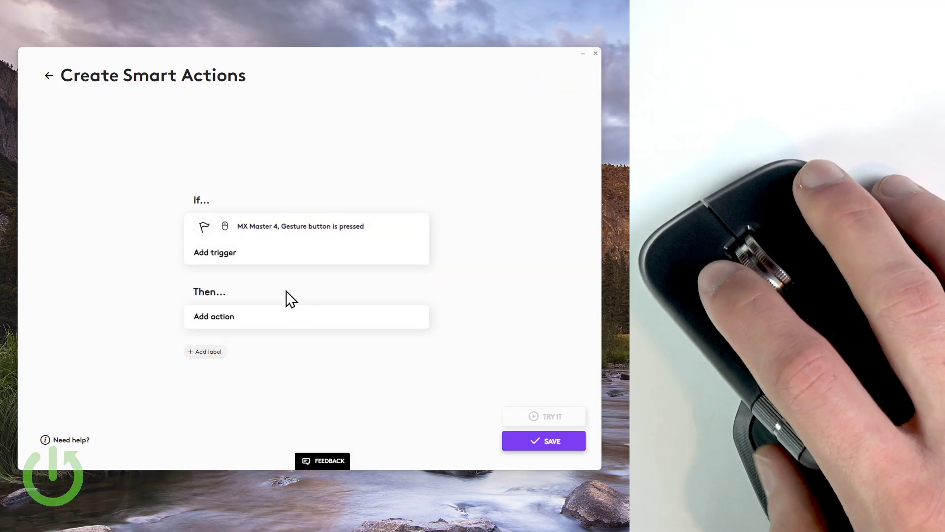
left_click(282, 256)
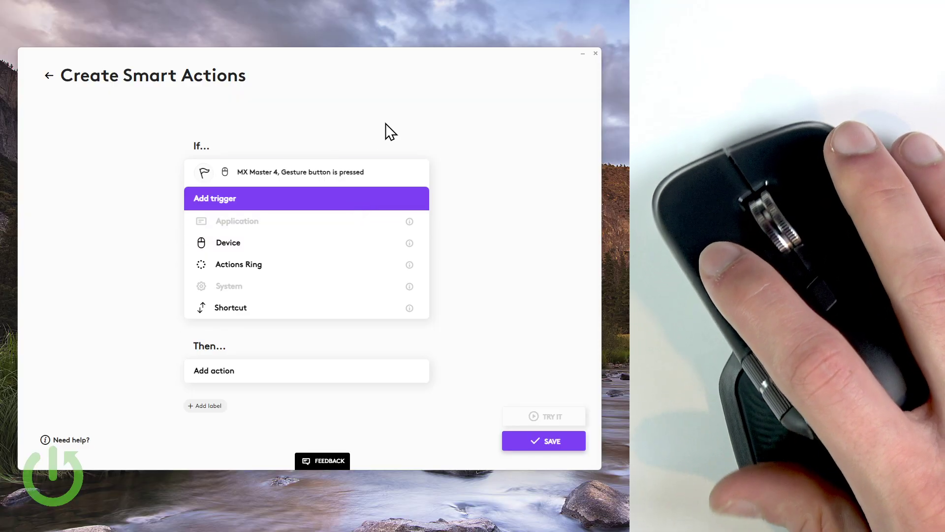
left_click(366, 125)
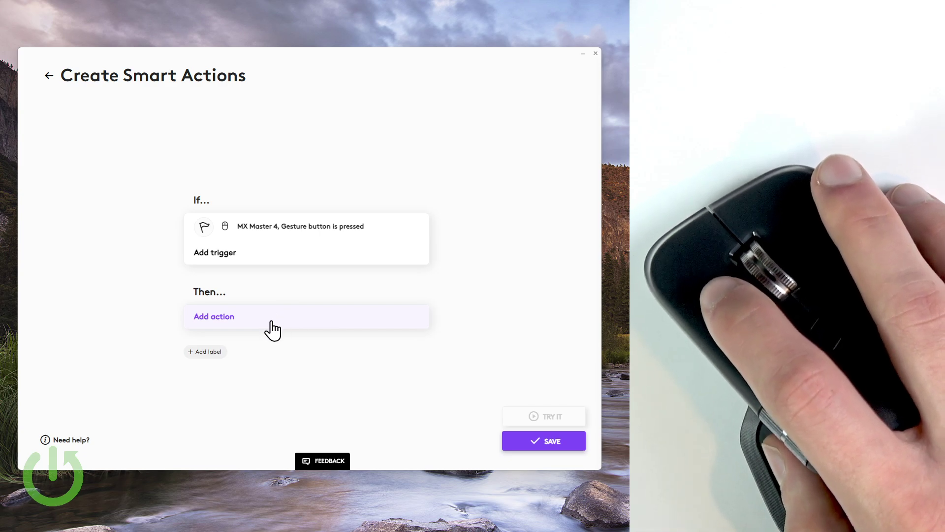
Add a keystroke action that records Windows, Shift and Right, with the fixed delay turned off.
left_click(271, 322)
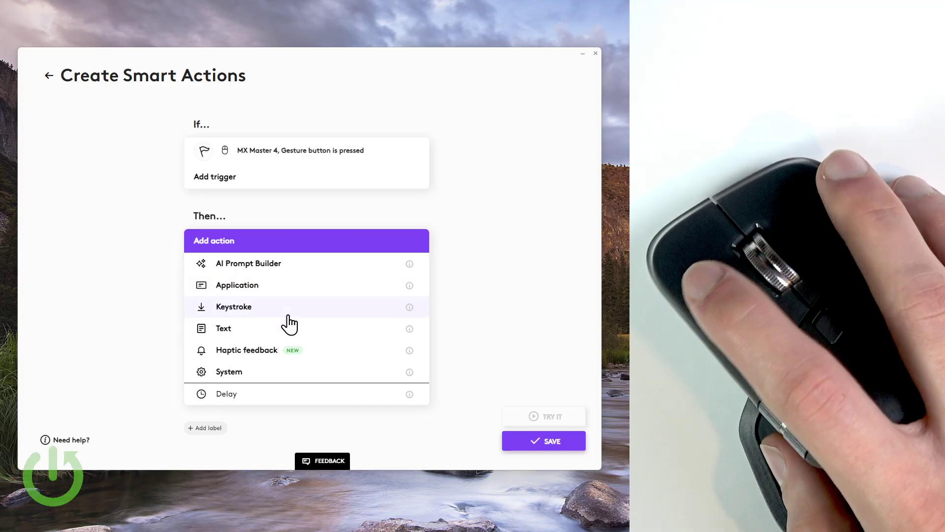
left_click(289, 310)
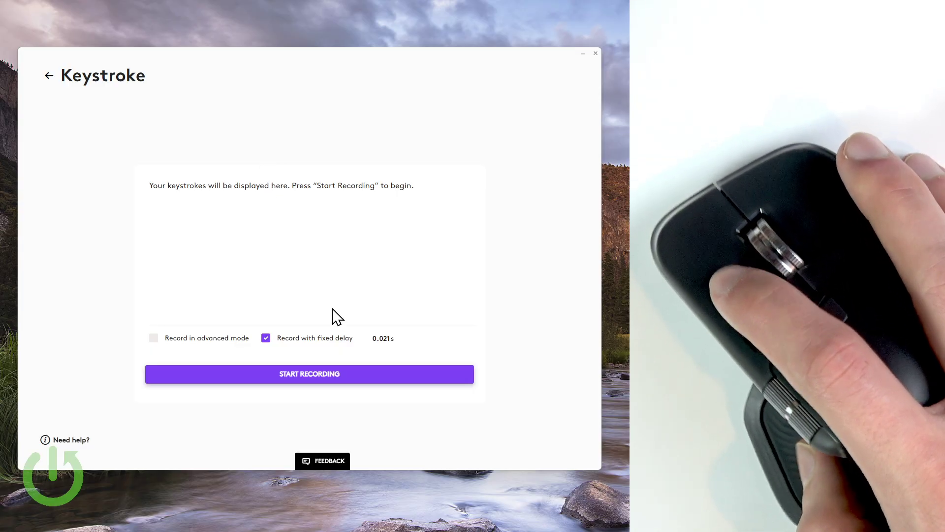
left_click(343, 376)
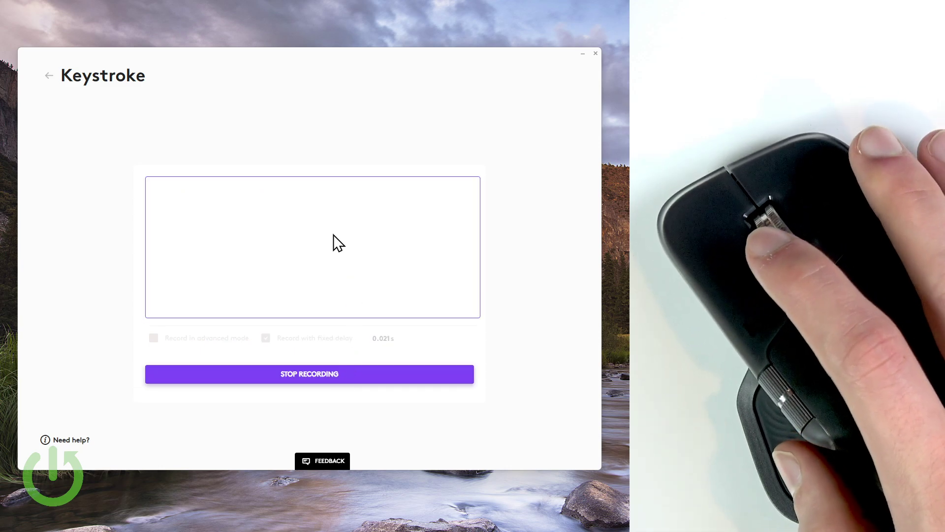
key("shift")
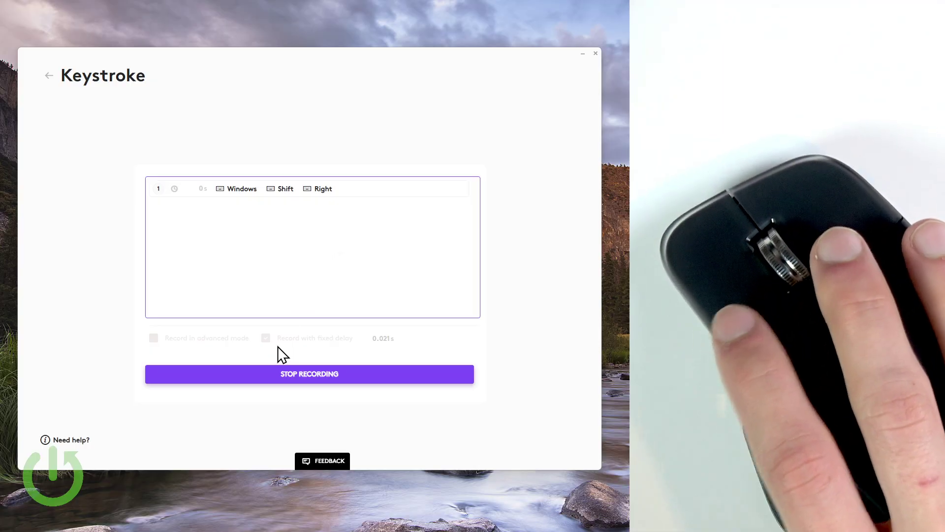
left_click(285, 376)
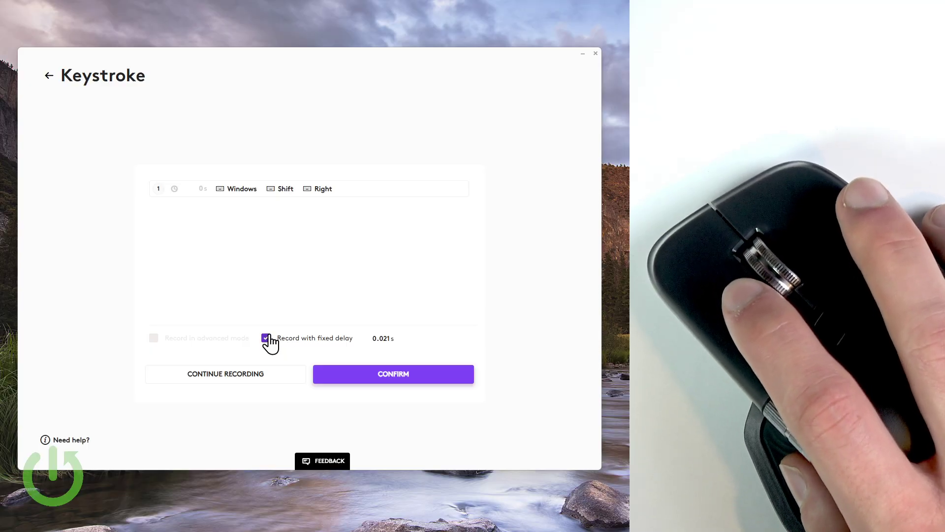
left_click(269, 338)
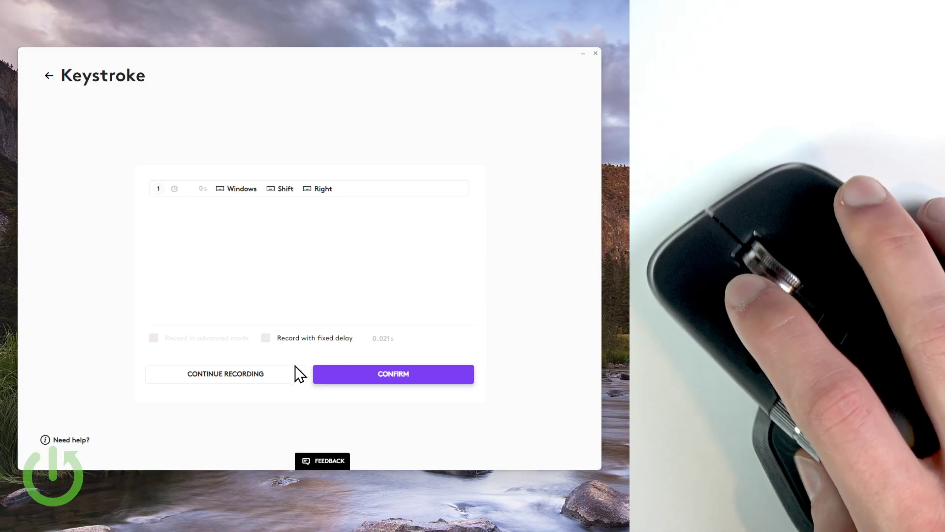
left_click(355, 383)
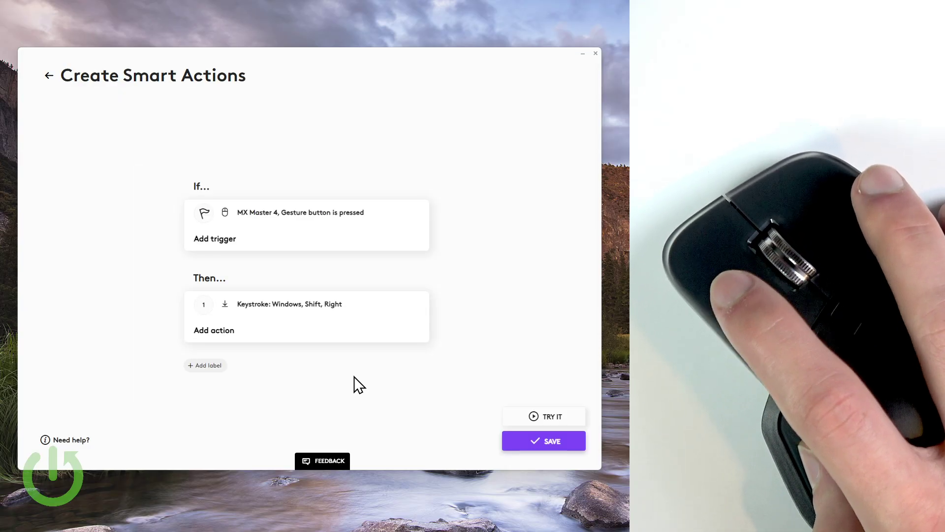
Add the Maximize window system action as the second action of the smart action.
left_click(280, 332)
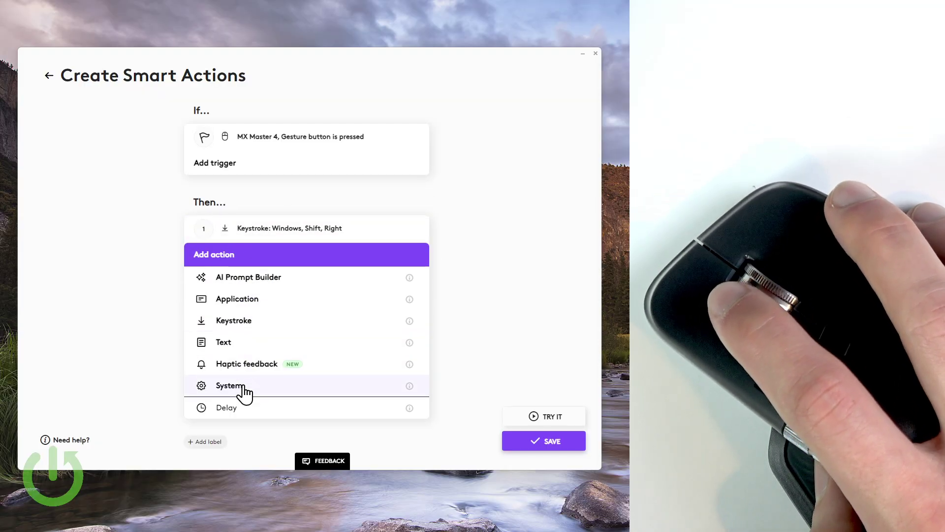
left_click(242, 386)
scroll(266, 290, "down", 10)
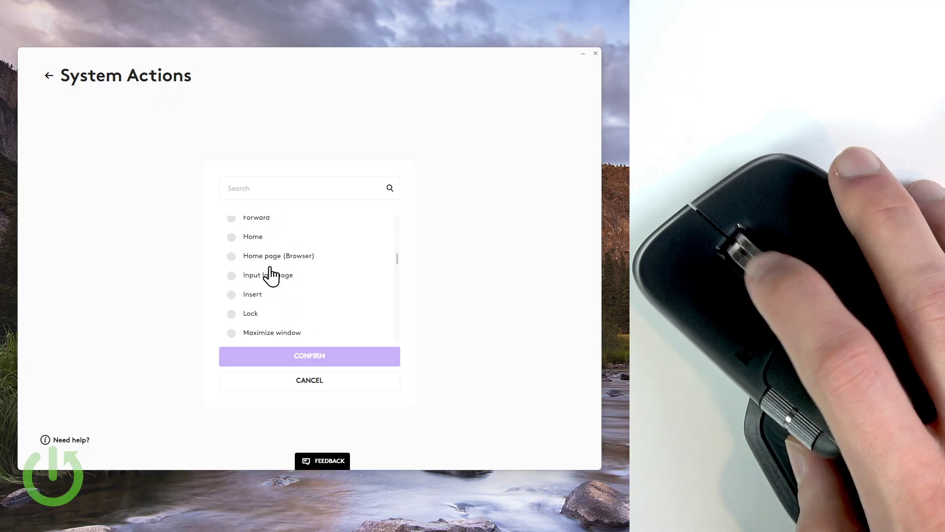
scroll(270, 275, "down", 4)
scroll(270, 275, "up", 2)
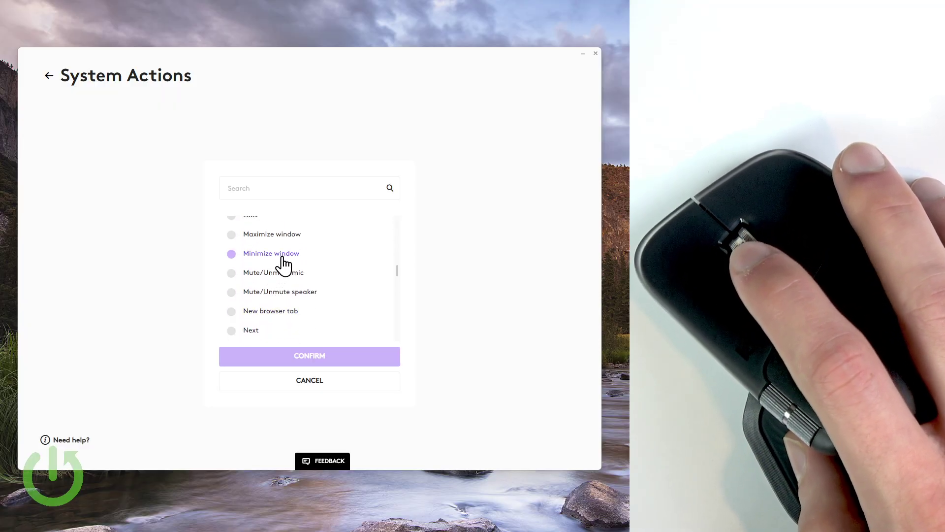
scroll(287, 295, "up", 2)
left_click(290, 284)
left_click(302, 358)
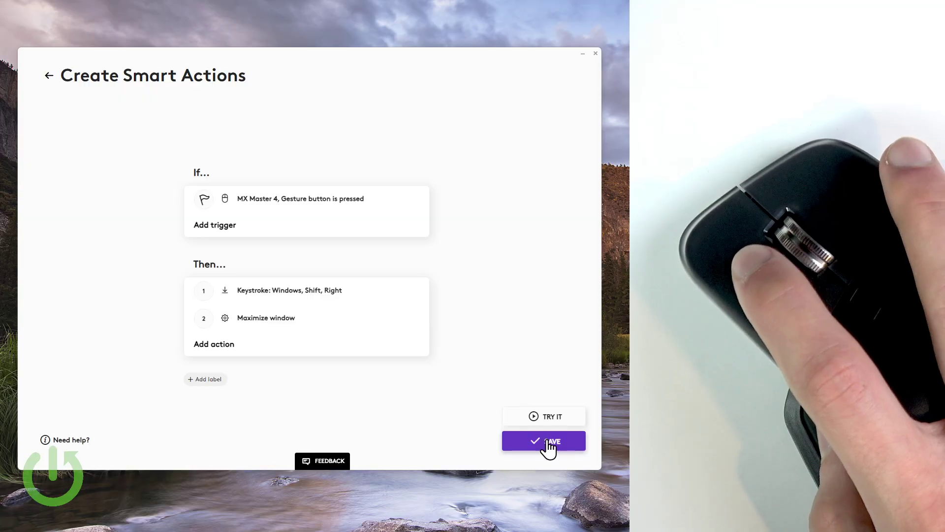
Start saving the smart action and try "Move to other monitor an" as its name, clearing it again.
left_click(548, 443)
left_click(299, 238)
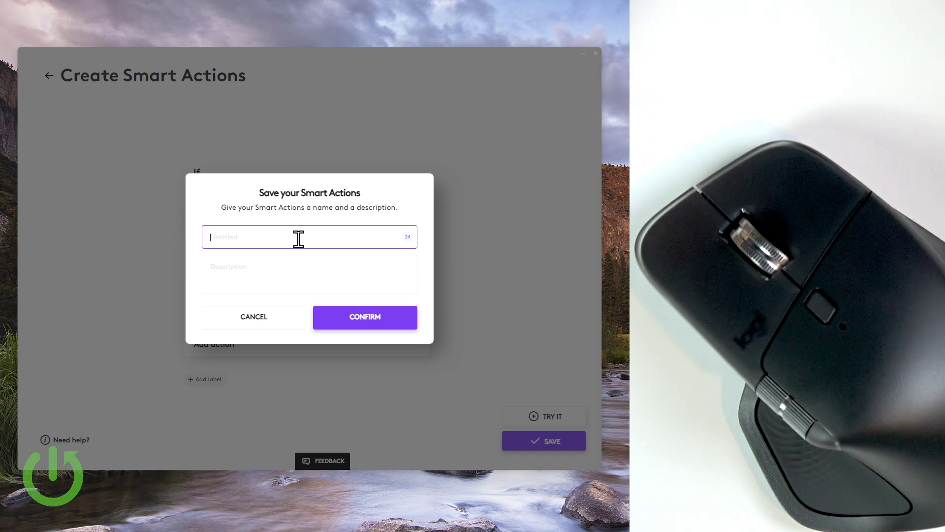
type("Move to out")
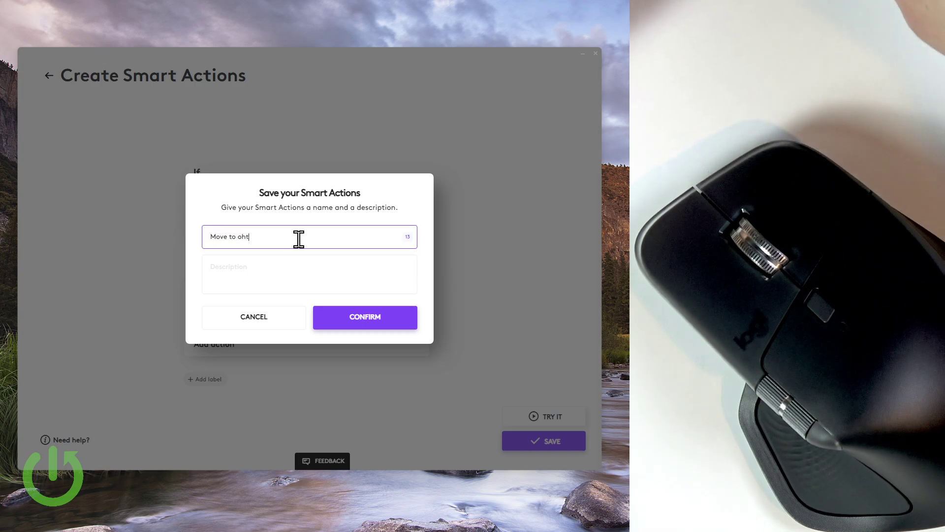
key("BackSpace")
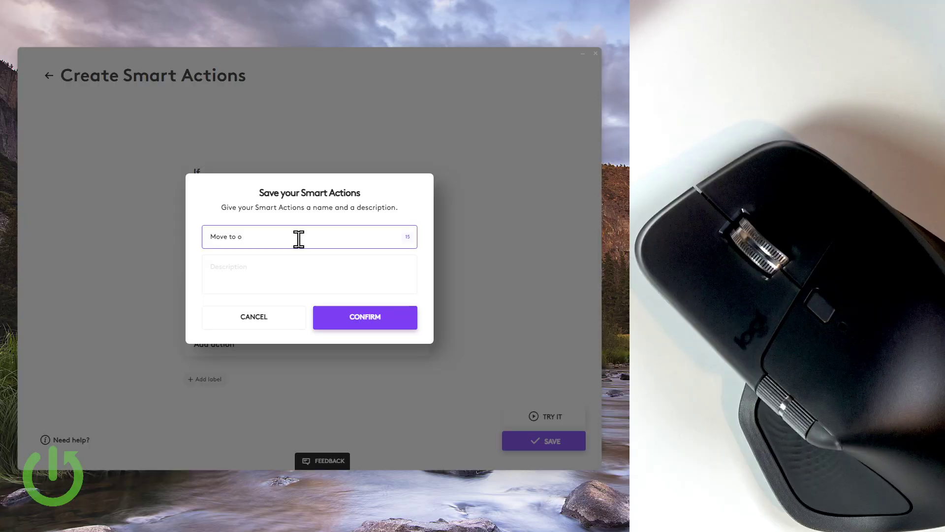
type("ther monitor an")
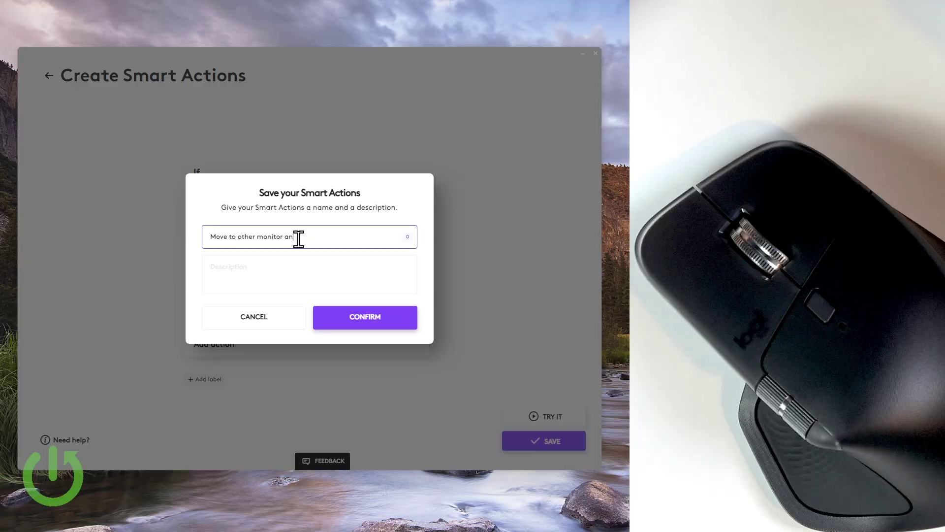
key("BackSpace")
key("BackSpace")
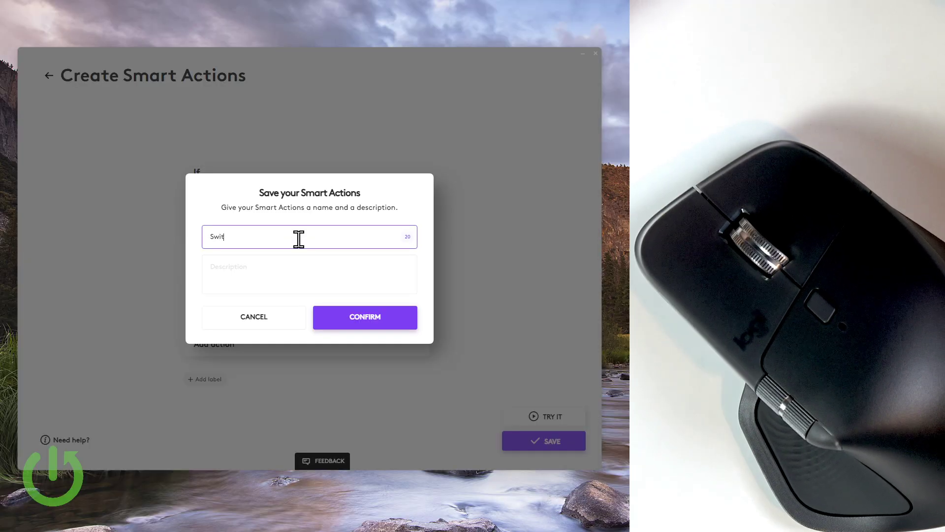
Name the smart action "Switch Monitor + Max" and save it without a description.
type("ch Monito")
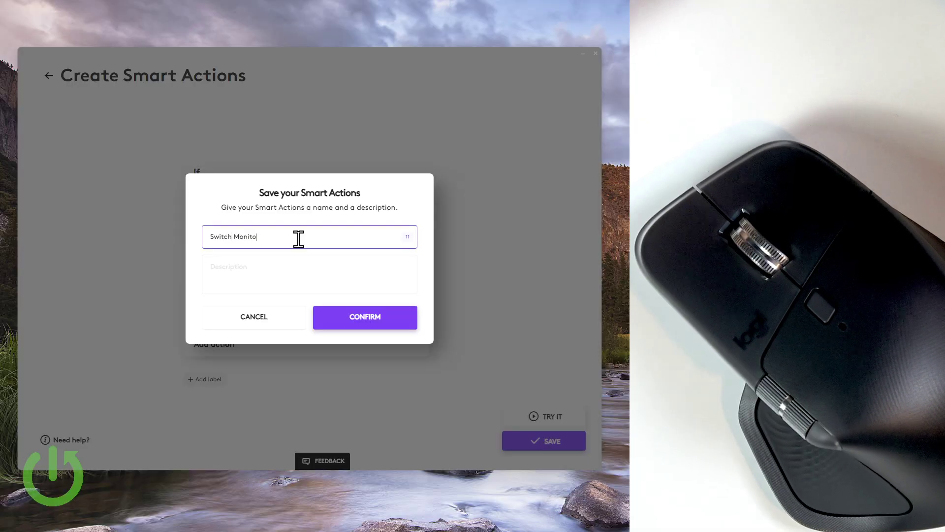
type("r + Maxima")
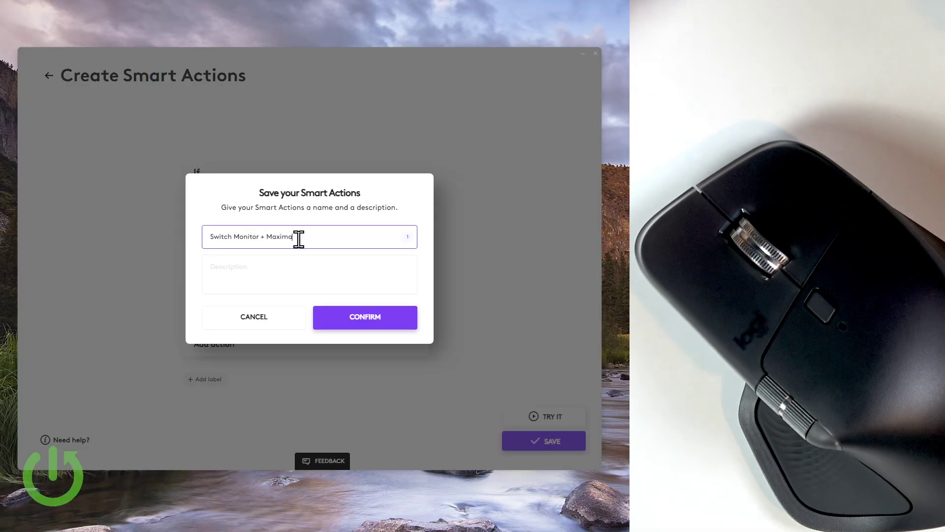
key("BackSpace")
type("iz")
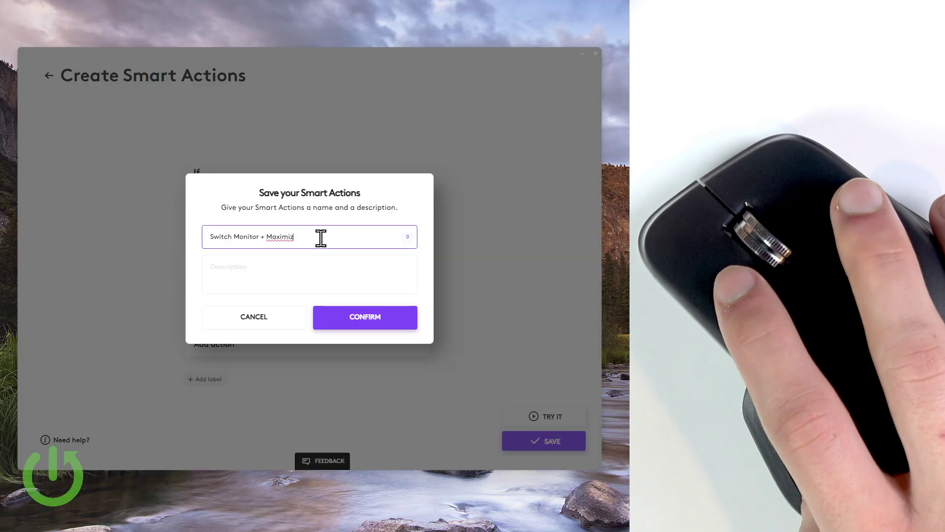
key("BackSpace")
key("BackSpace")
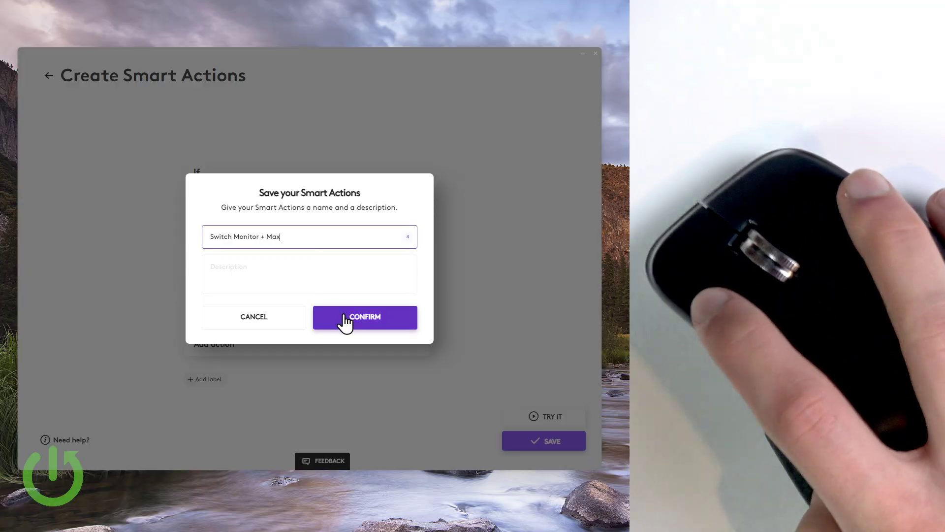
left_click(345, 320)
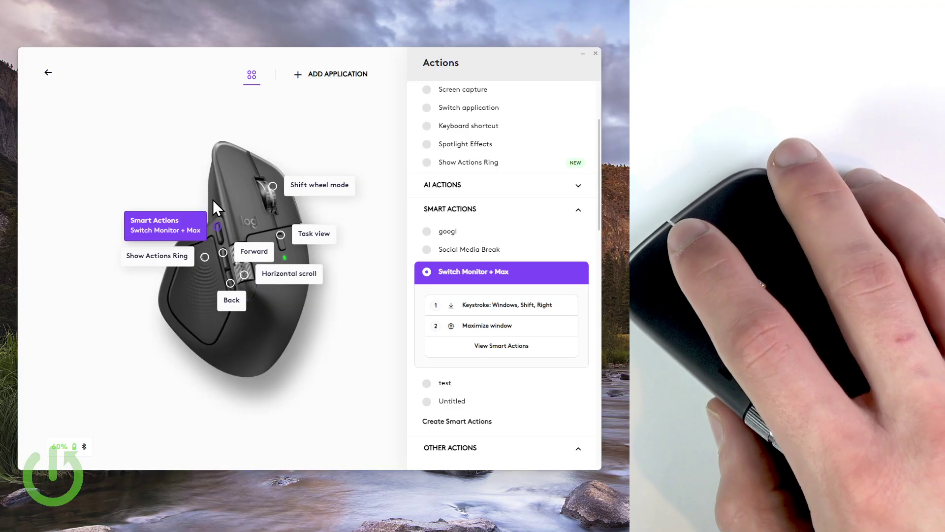
Test the Switch Monitor + Max smart action by sending the mouse settings window to the other monitor and back.
key("super+shift+Right")
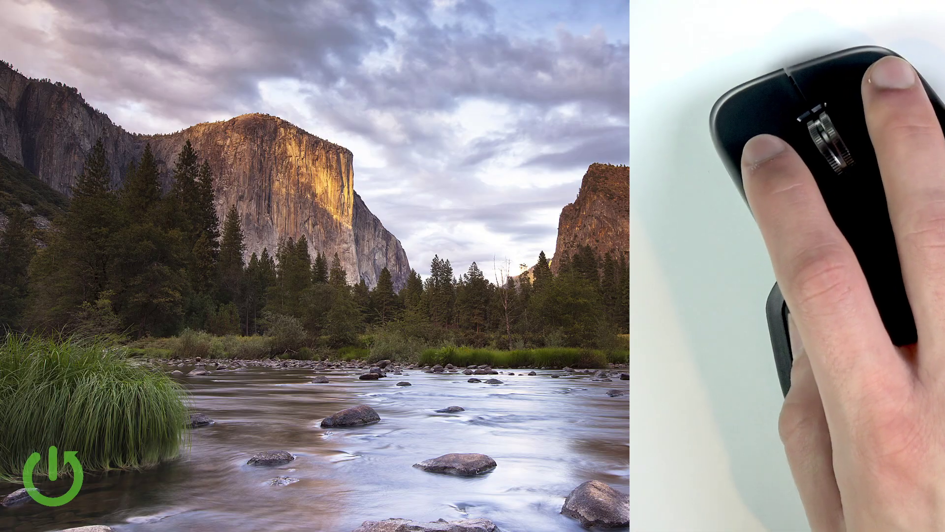
key("super+shift+Right")
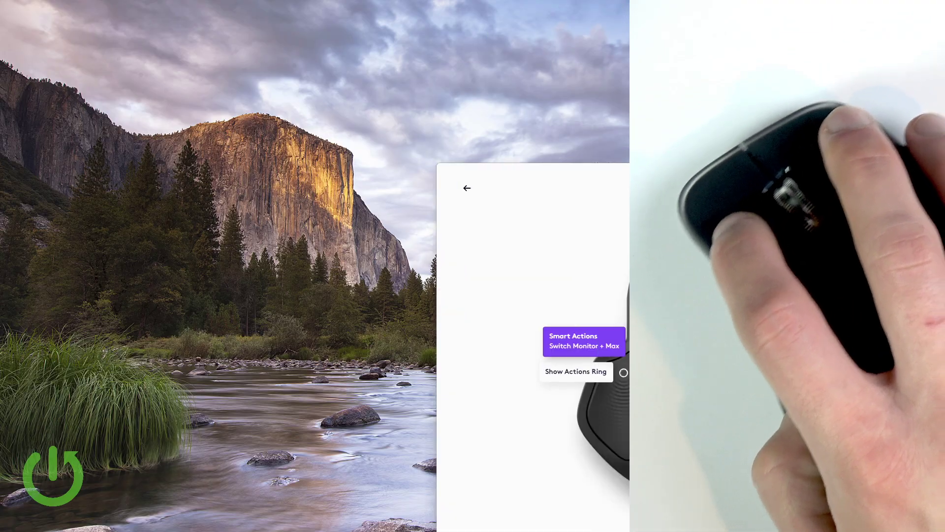